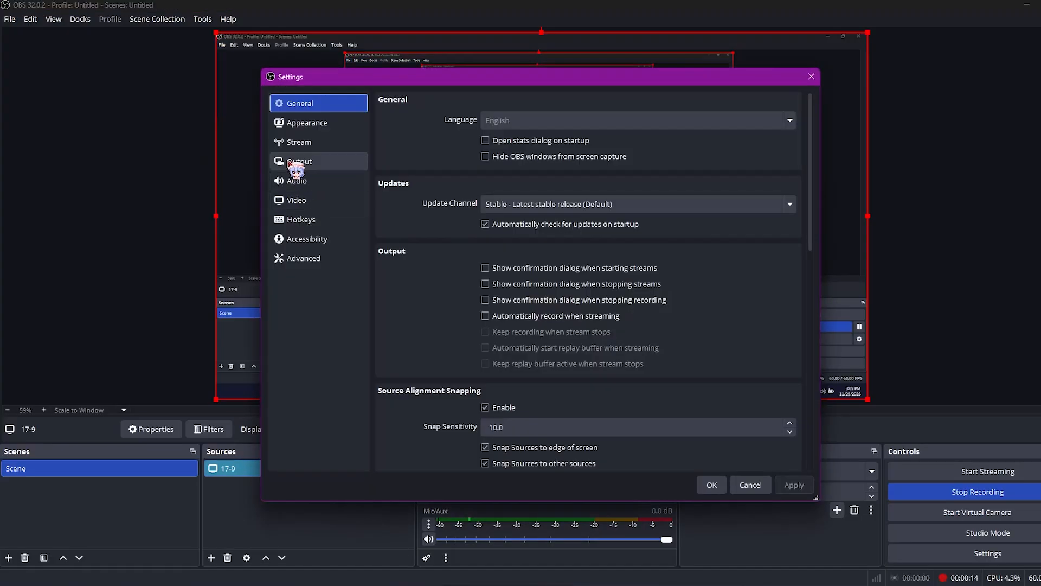
Examine the Stream, Video, Hotkeys, Appearance and General settings of the recorder, then close the settings
left_click(316, 143)
left_click(304, 200)
left_click(325, 219)
left_click(325, 123)
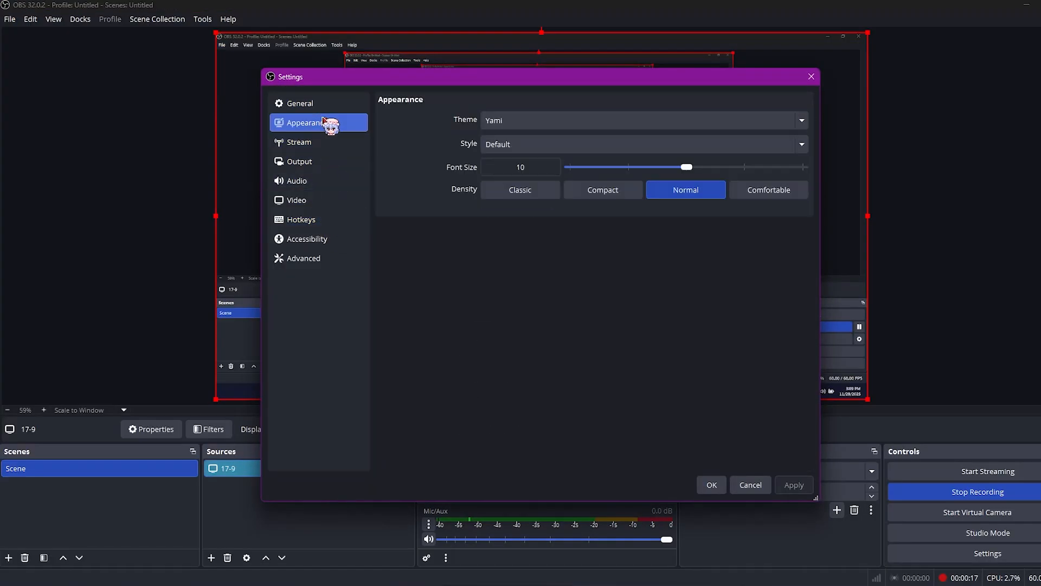
left_click(332, 109)
scroll(553, 279, "down", 5)
scroll(650, 239, "up", 2)
left_click(810, 77)
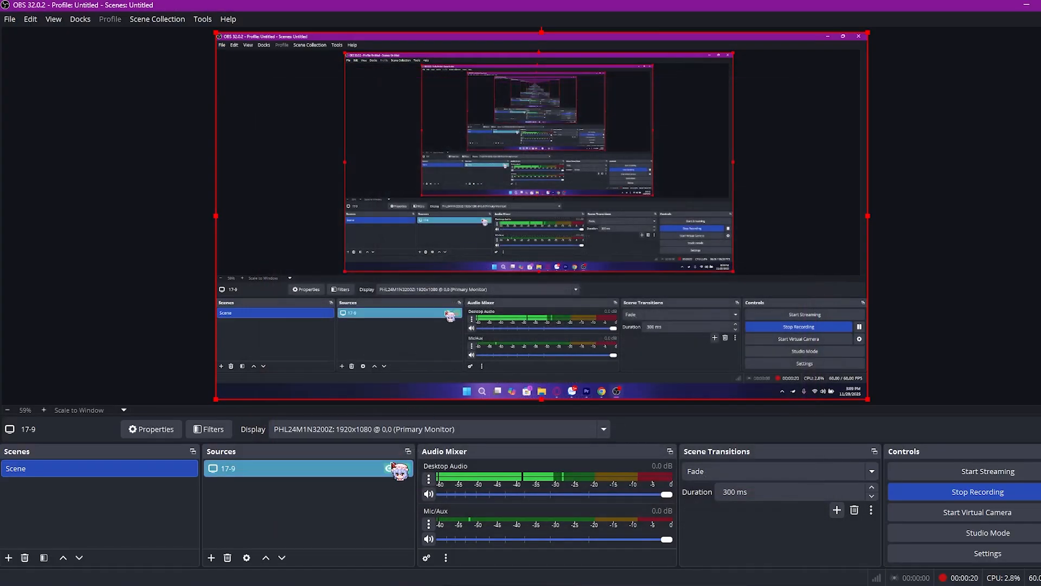
Set the scene transition to Cut
left_click(721, 471)
left_click(770, 490)
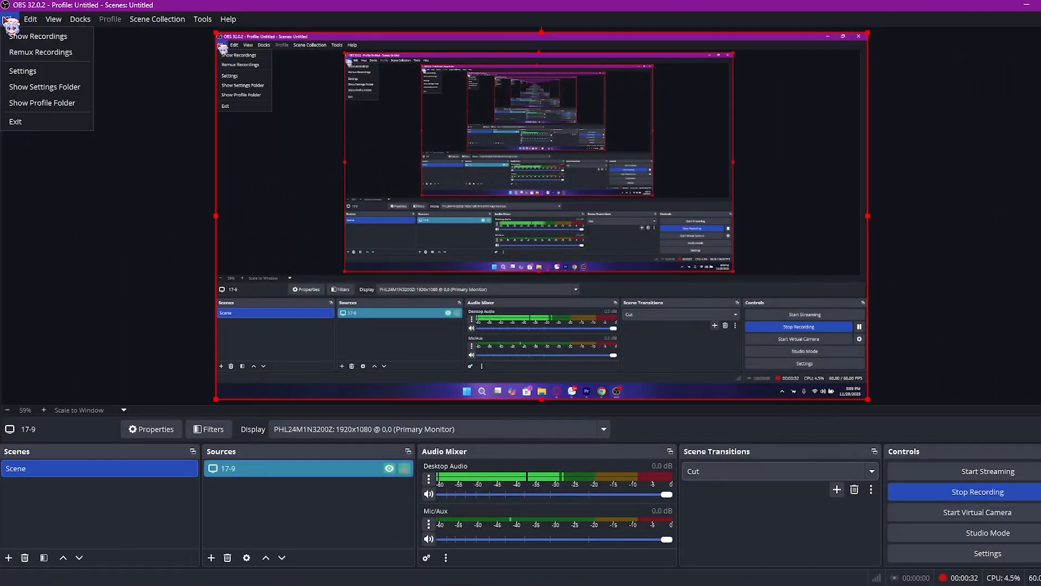
Review the raw screen recording by skipping to about 2:18 and on to past its midpoint
left_click(43, 55)
left_click(542, 225)
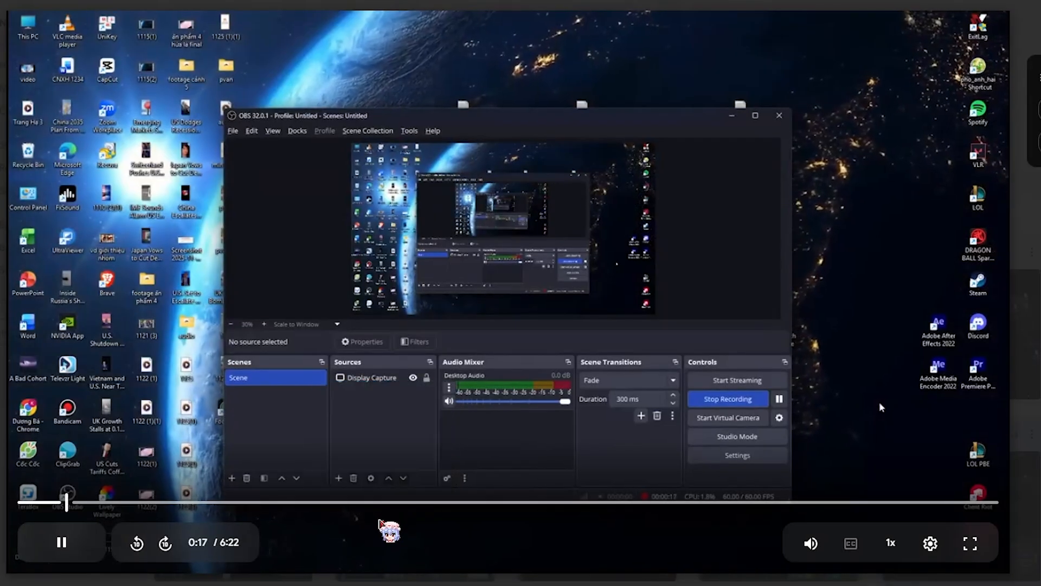
left_click(372, 502)
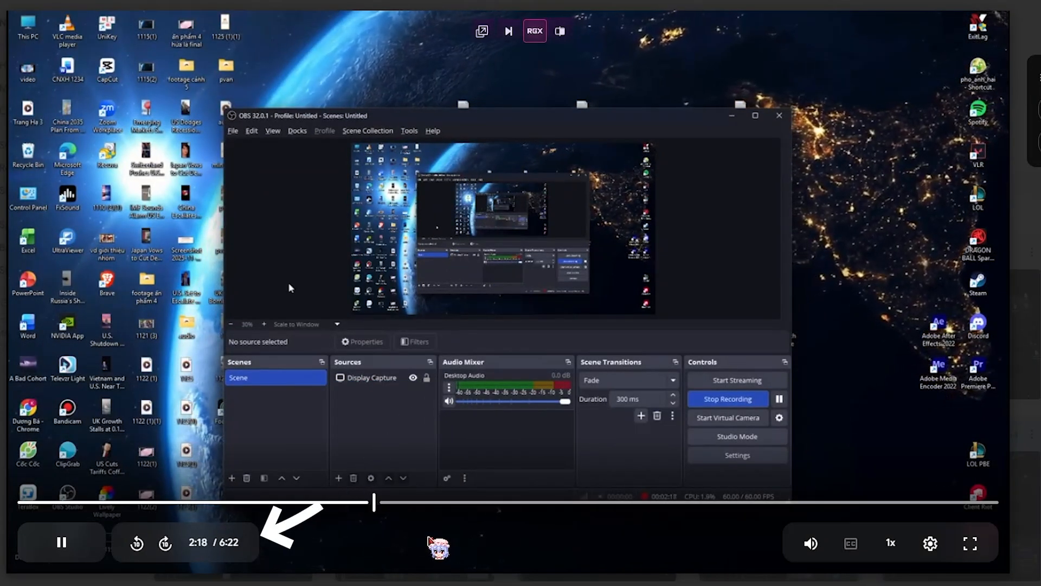
left_click(557, 502)
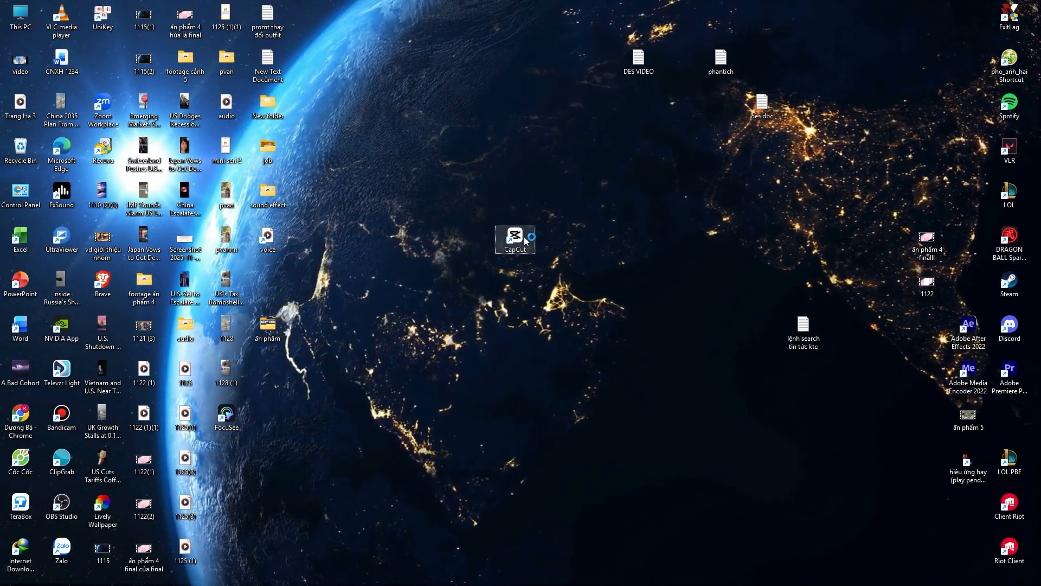
Switch to CapCut, import footage.mp4 and add it to the timeline
double_click(515, 239)
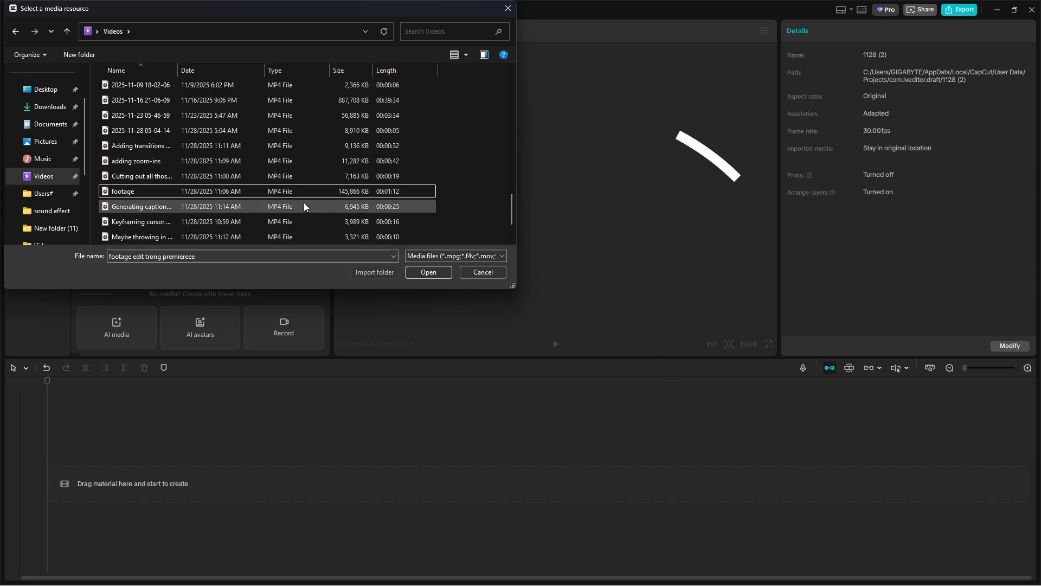
left_click(261, 192)
left_click(429, 272)
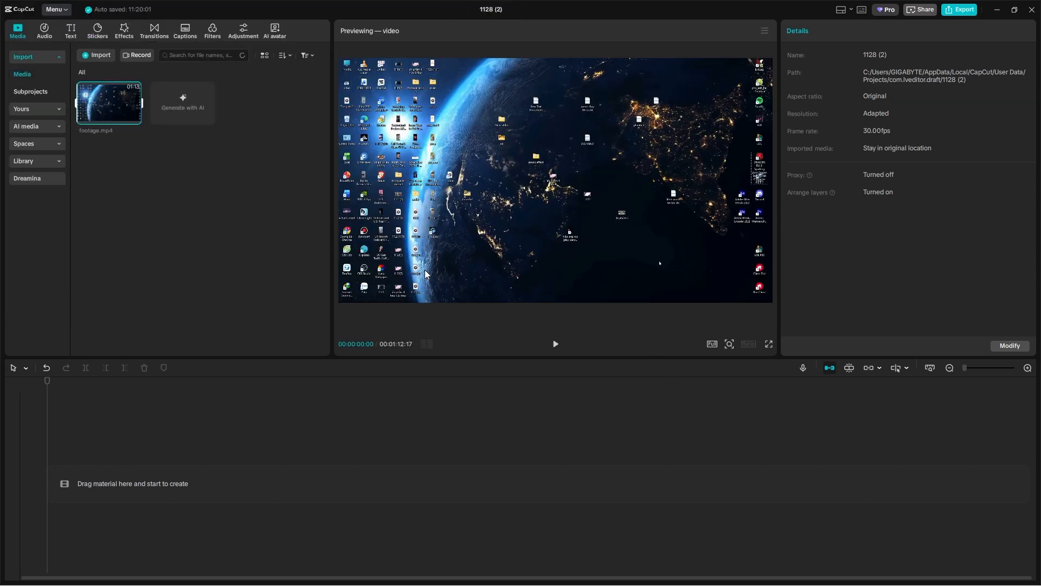
left_click(135, 118)
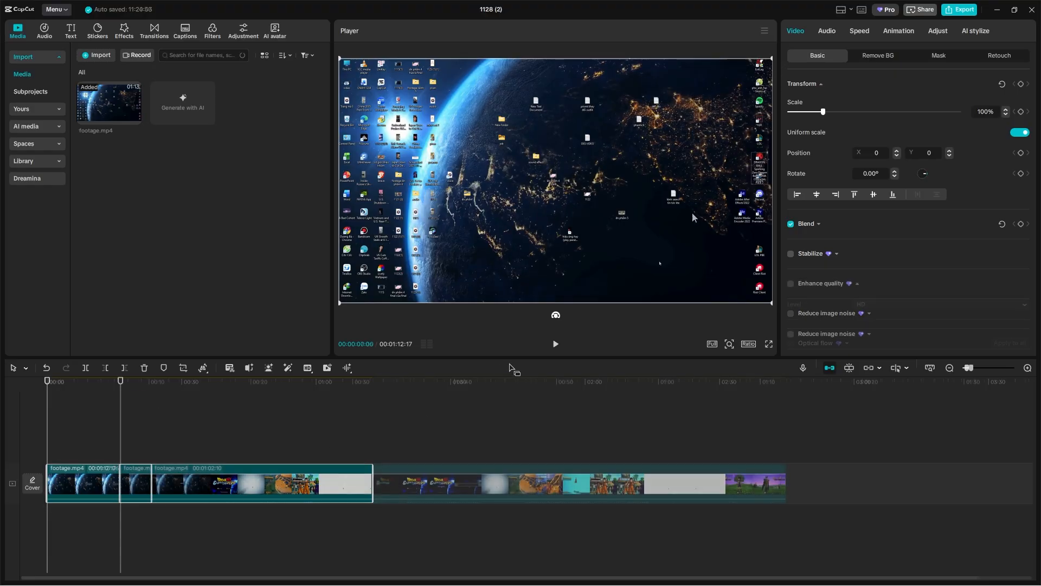
Enlarge the picture of the short middle footage clip and reposition it on the desktop icons east of the globe
mouse_move(700, 253)
left_mouse_down()
mouse_move(530, 252)
mouse_move(697, 252)
left_mouse_up()
left_click_drag(851, 116, 852, 117)
left_click_drag(659, 206, 653, 225)
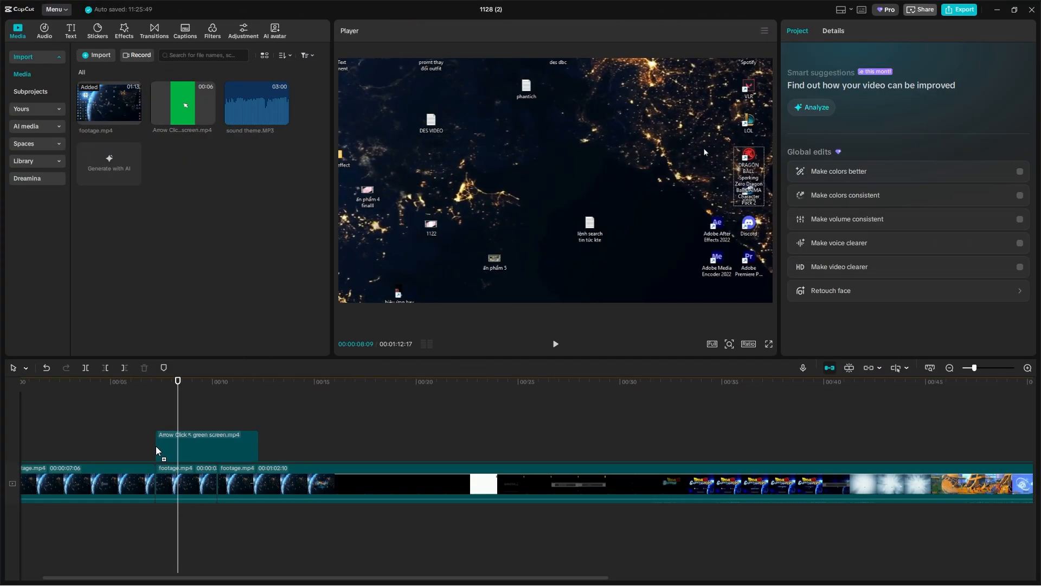
Overlay the arrow click green-screen clip on the short middle footage clip and key out its green background
left_click_drag(160, 448, 162, 443)
left_click(878, 55)
left_click(791, 134)
left_click(830, 154)
left_click(576, 151)
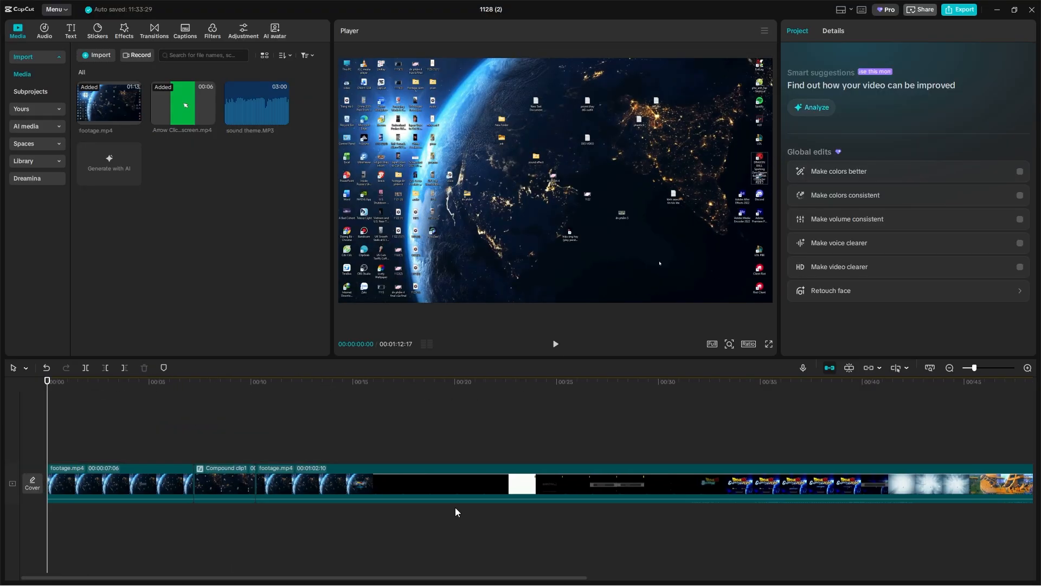
Trim away about the first 6 seconds of the opening footage clip and play the result
left_click(165, 484)
key("q")
key("space")
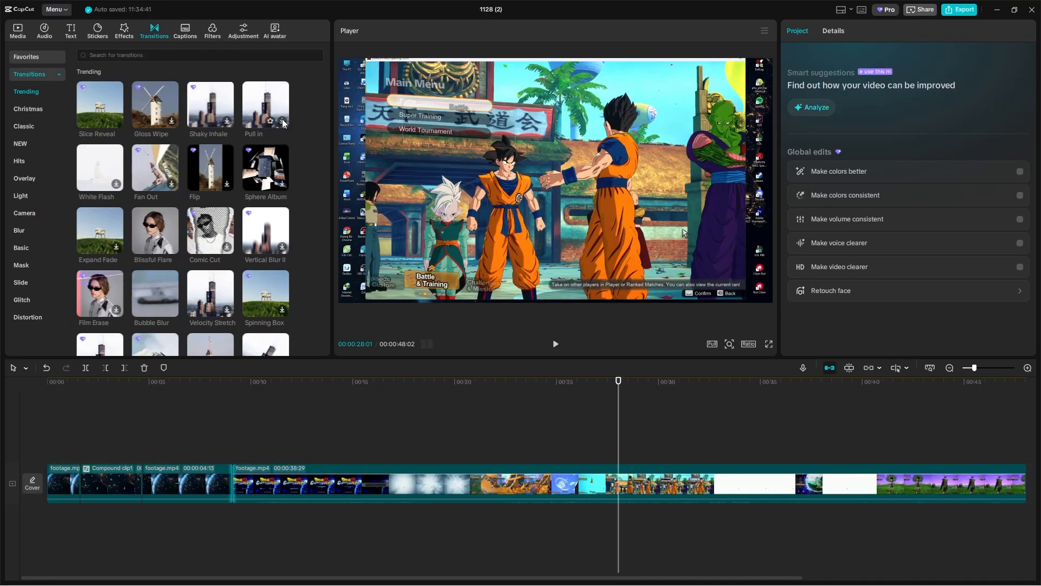
Add the Pull in transition between the last two footage clips and play it back
left_click(282, 123)
left_click(556, 344)
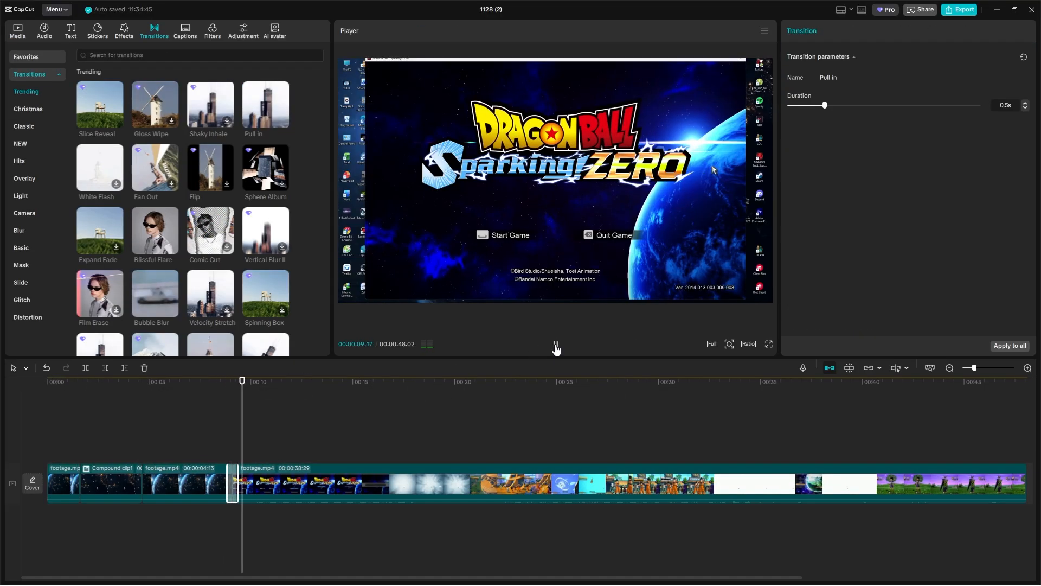
Place sound theme.MP3 beneath the video from the start of the timeline and play back the edit
left_click_drag(257, 104, 30, 524)
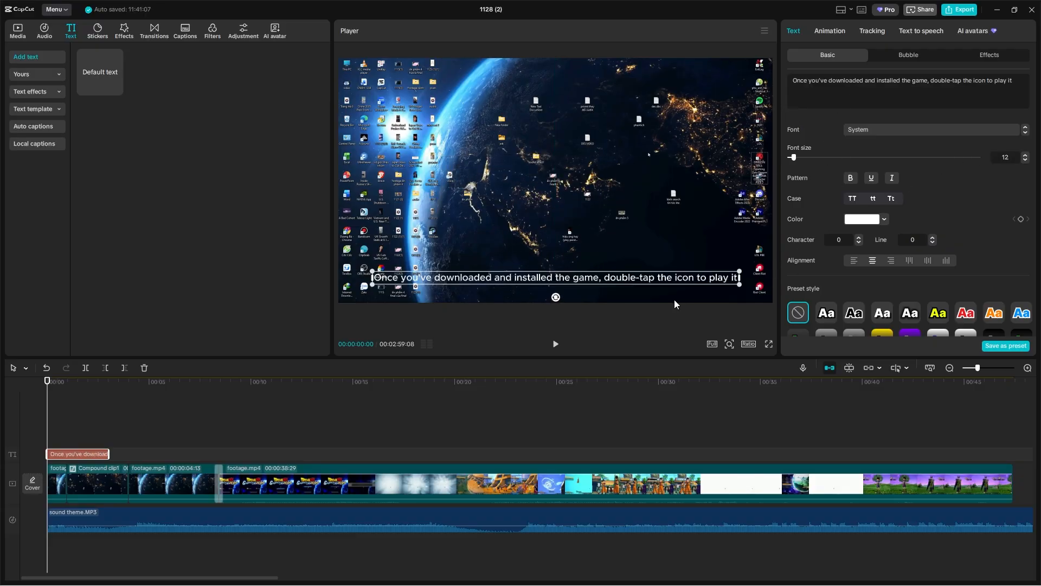
left_click(556, 344)
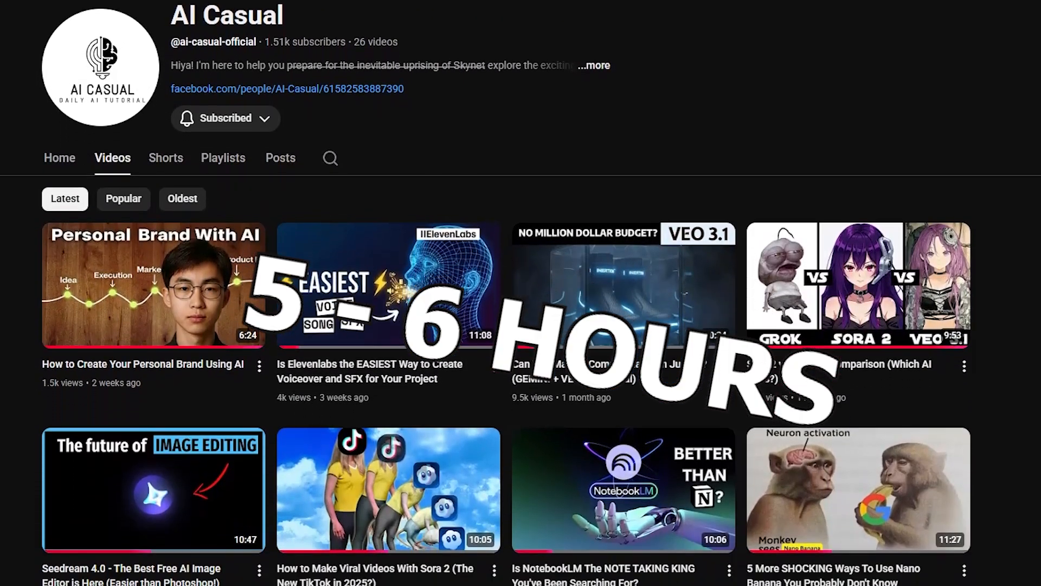
Browse the latest videos on the AI Casual YouTube channel
scroll(520, 304, "down", 3)
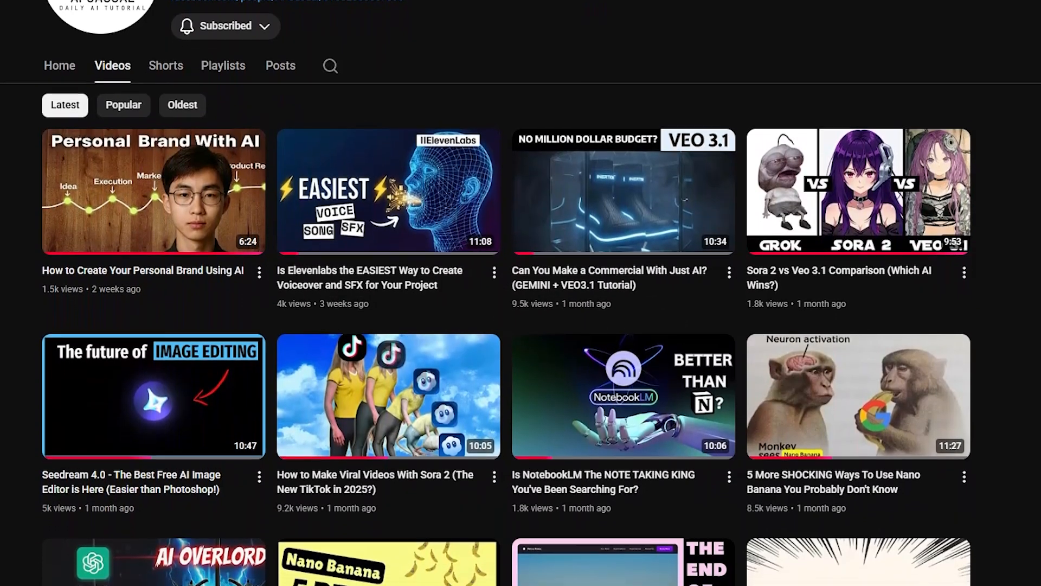
scroll(521, 304, "down", 3)
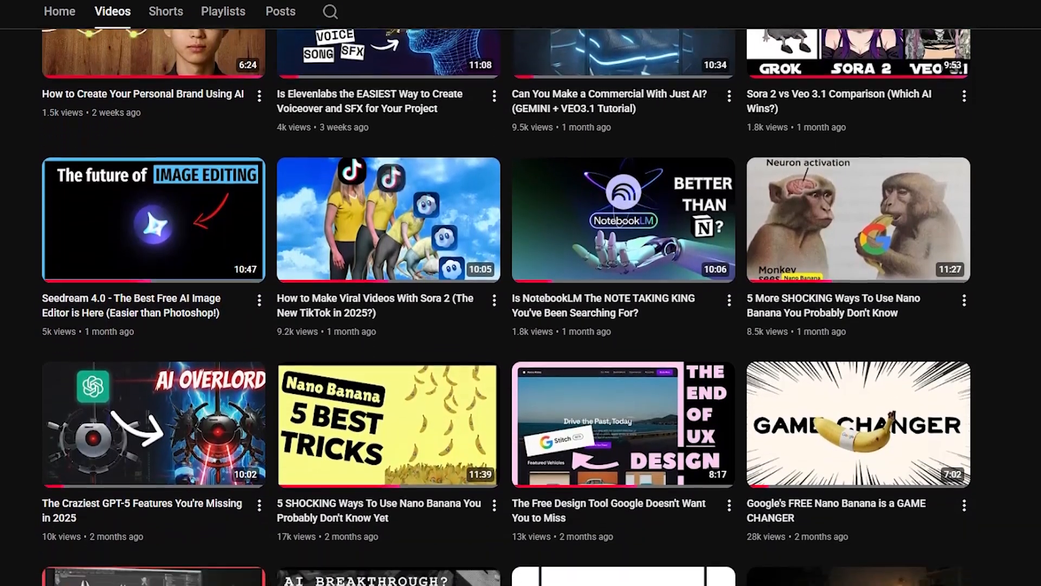
scroll(521, 304, "down", 3)
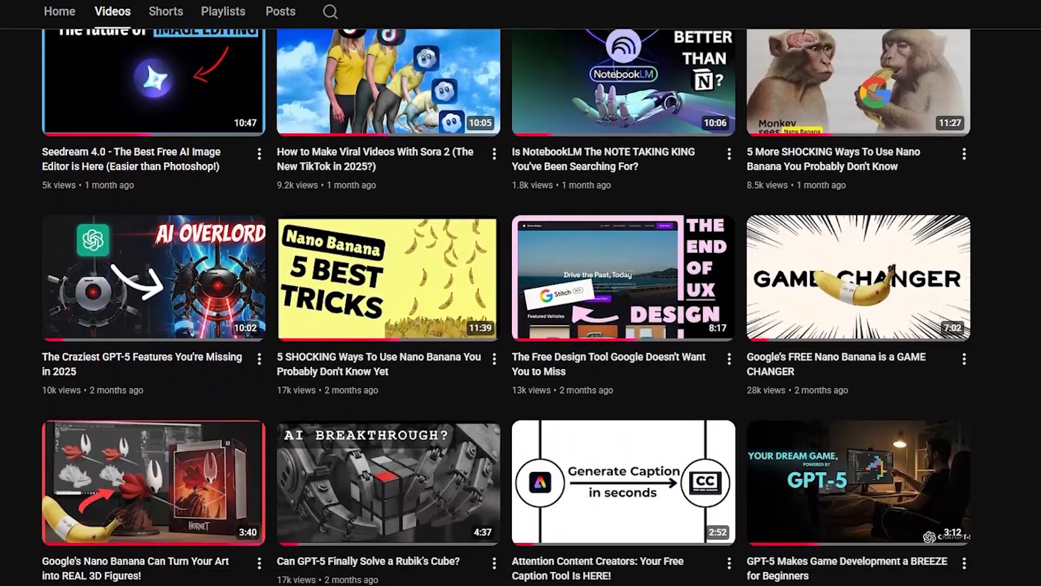
scroll(521, 304, "down", 3)
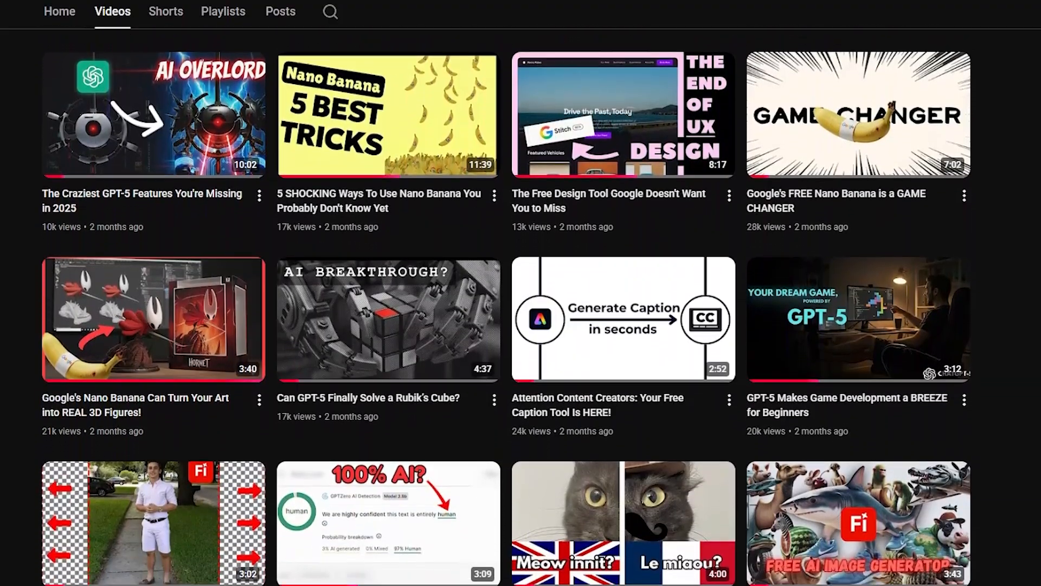
scroll(520, 304, "down", 2)
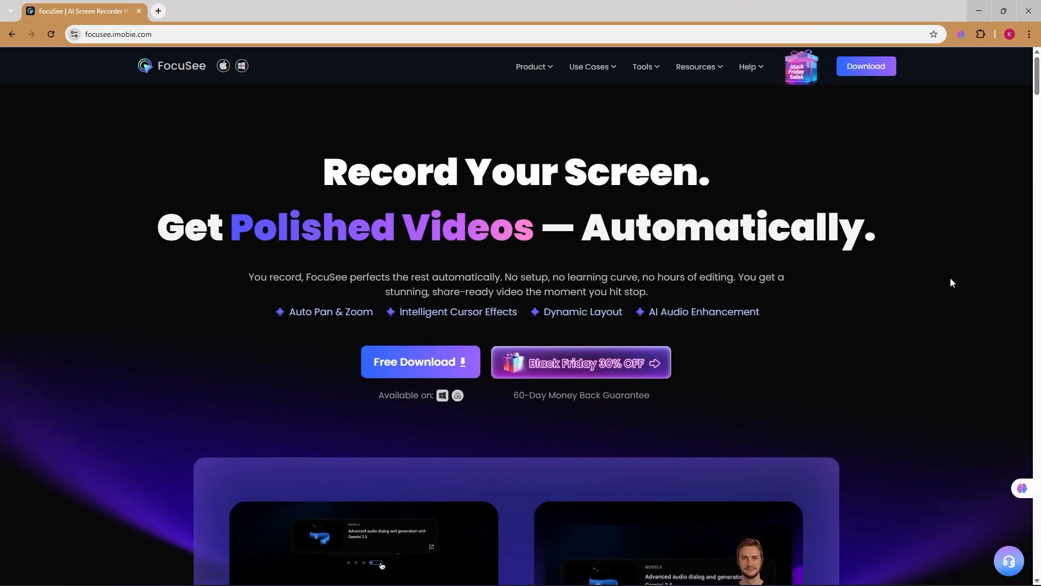
Read through the FocuSee home page, covering automatic zoom, cursor styles, AI features, audio enhancement and export options
scroll(950, 281, "down", 5)
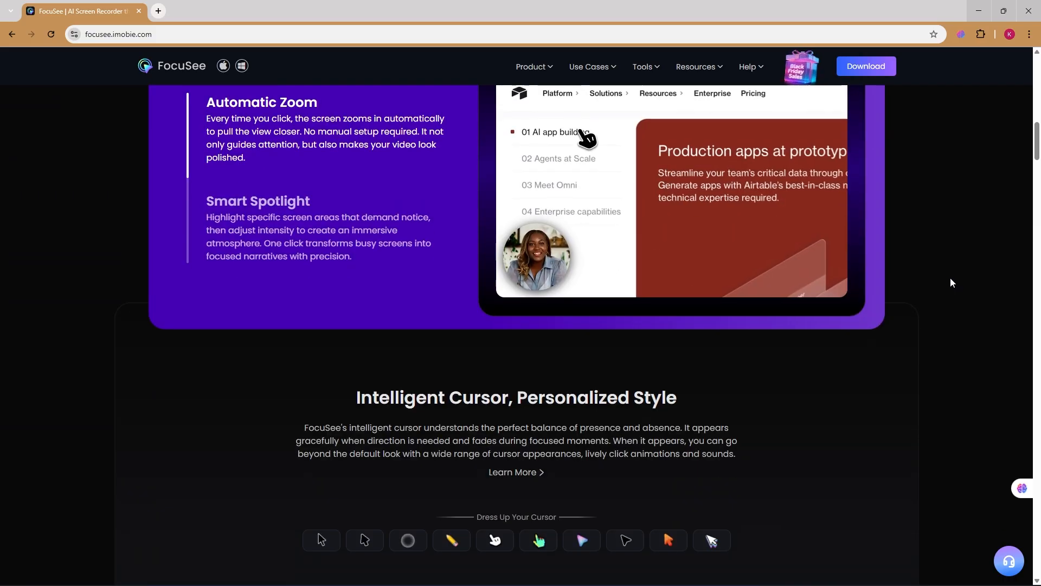
scroll(950, 281, "down", 4)
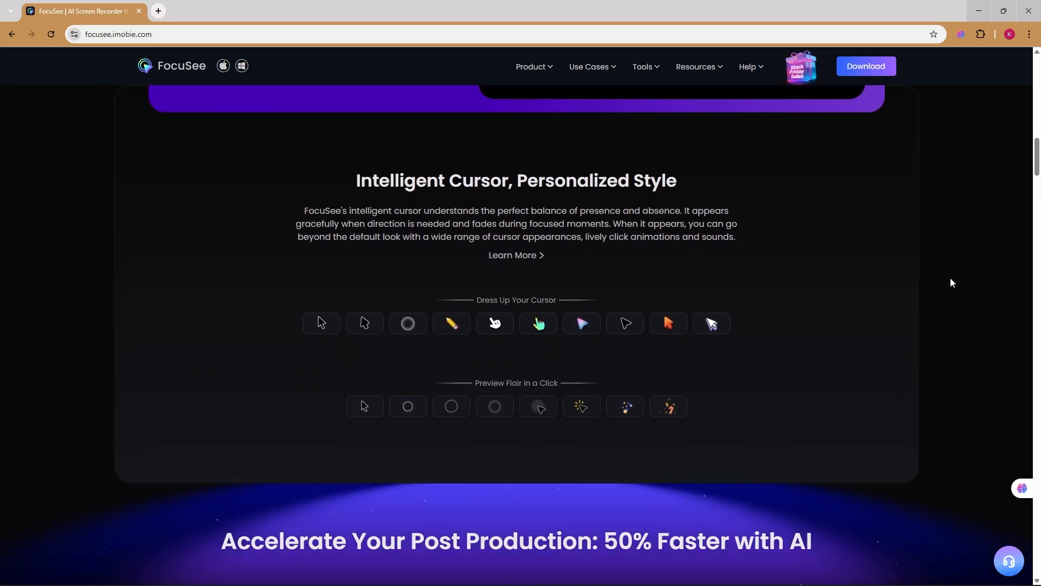
scroll(950, 282, "down", 8)
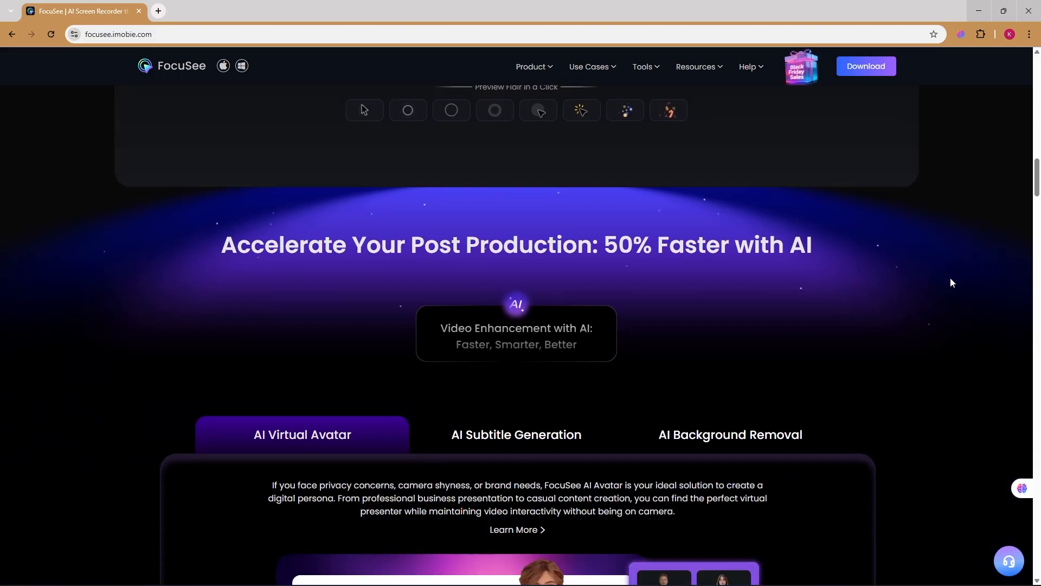
scroll(951, 282, "down", 3)
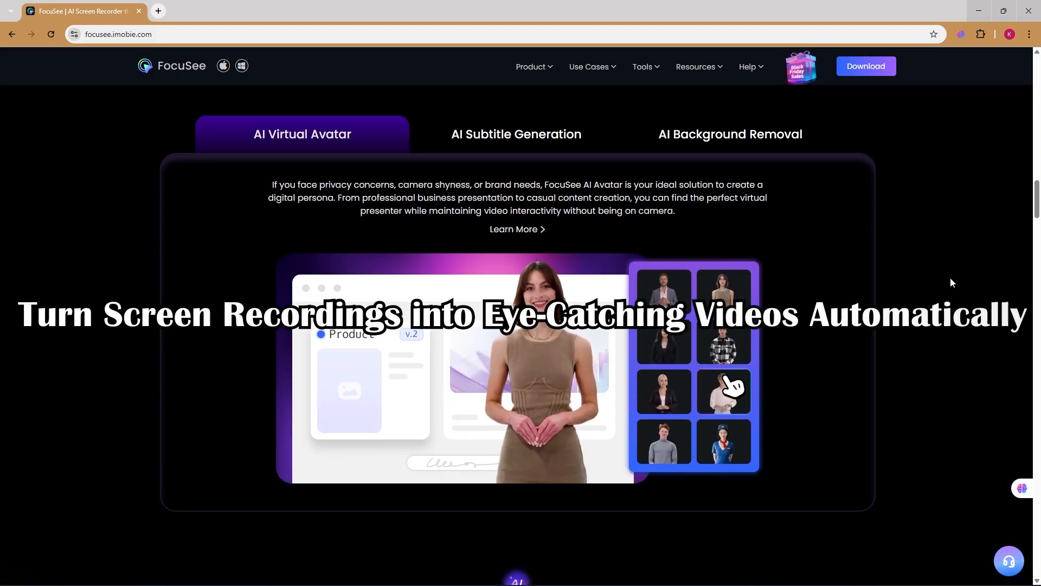
scroll(952, 283, "down", 8)
scroll(952, 285, "down", 1)
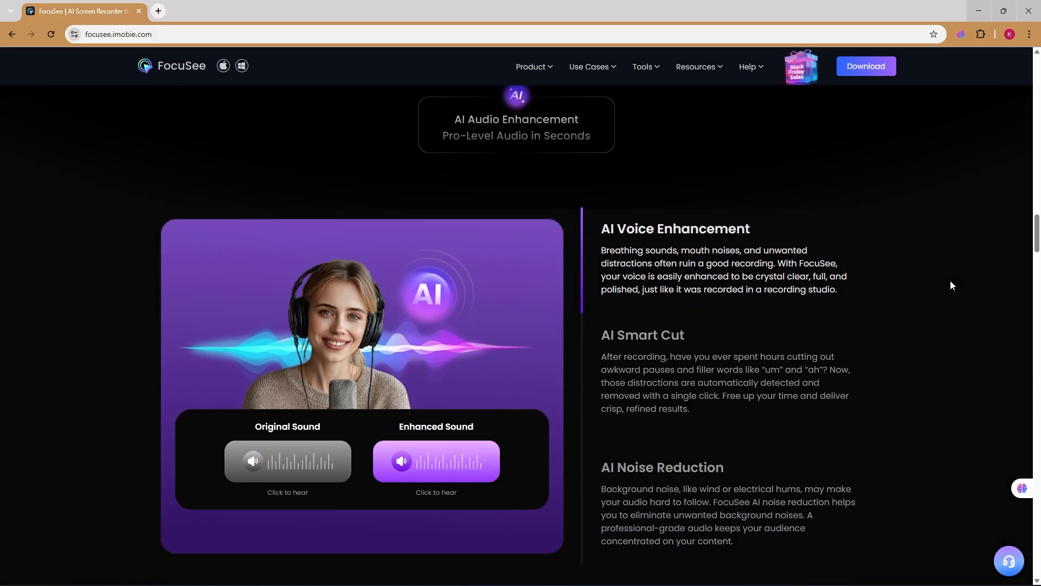
scroll(952, 285, "down", 9)
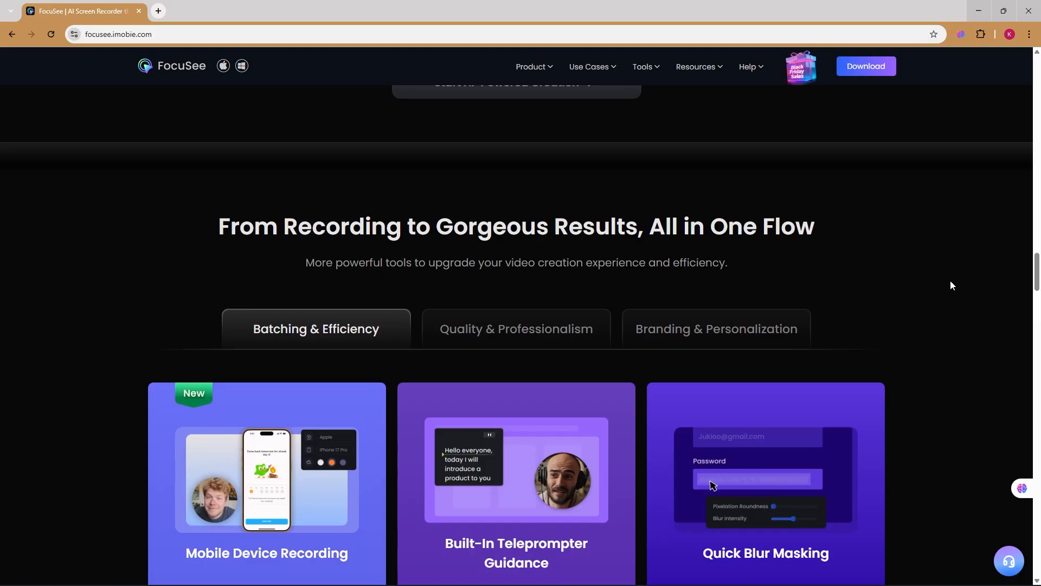
scroll(952, 285, "down", 1)
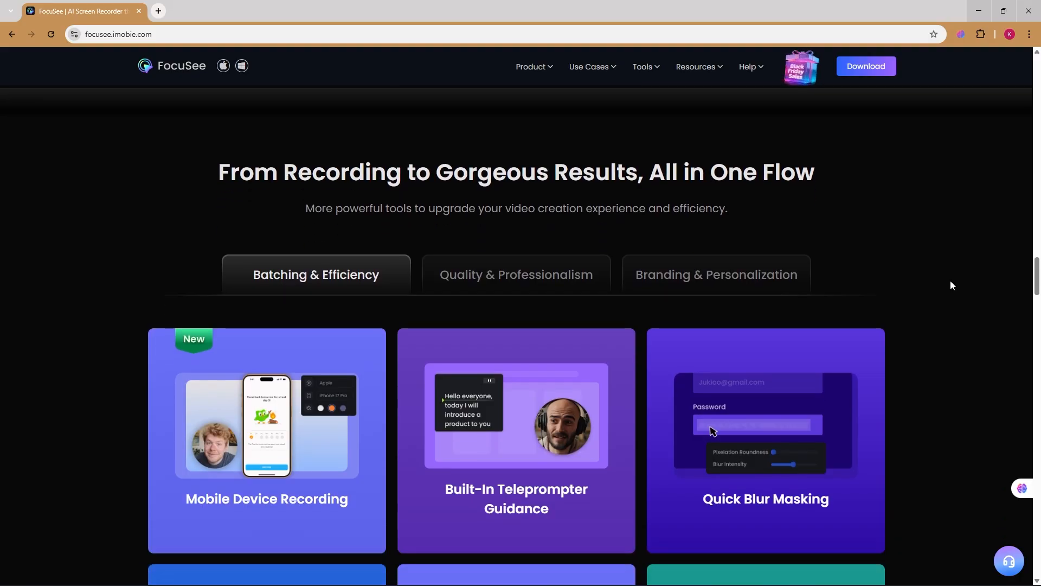
scroll(952, 285, "down", 11)
scroll(950, 281, "down", 3)
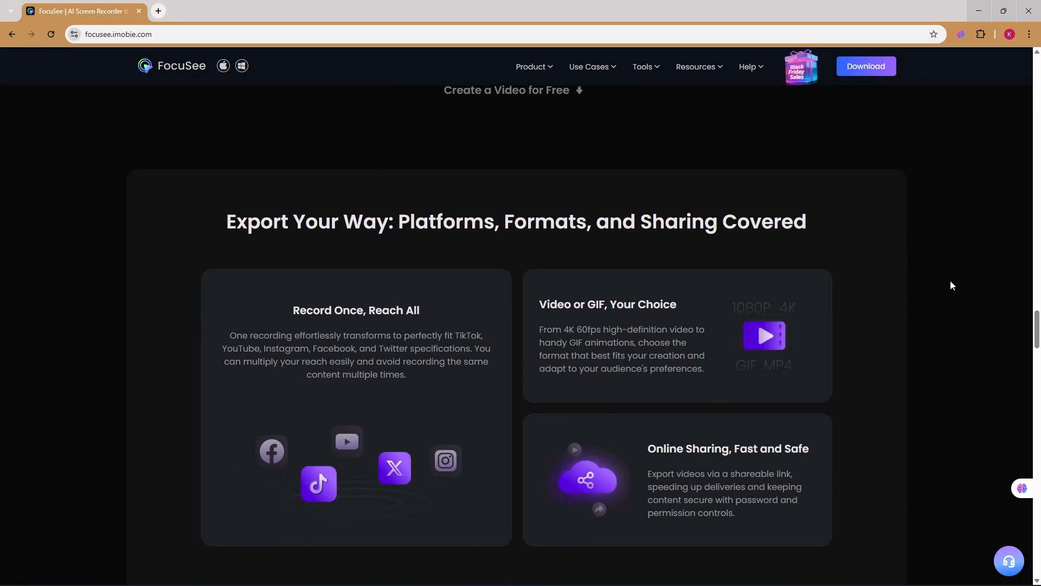
scroll(950, 281, "up", 1)
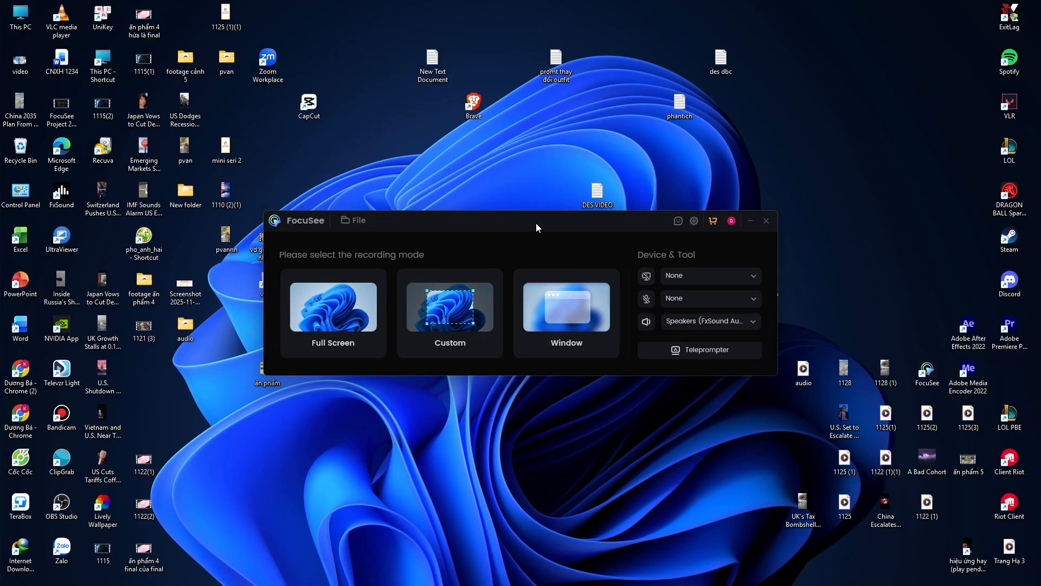
Examine the camera, microphone and speaker choices in FocuSee and its Full Screen, Custom and Window recording modes
left_click(744, 276)
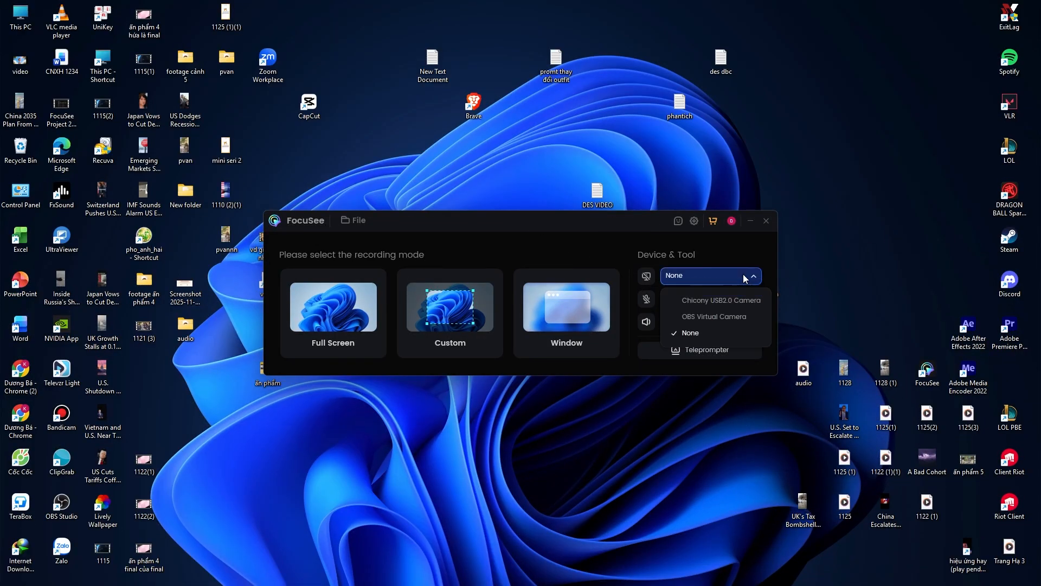
left_click(750, 301)
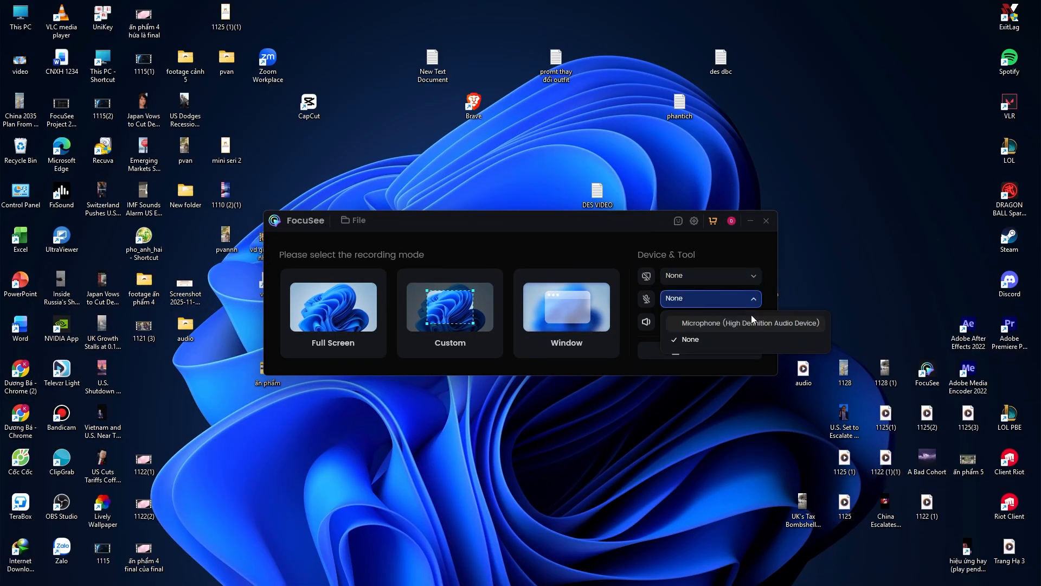
left_click(750, 315)
left_click(753, 322)
left_click(753, 324)
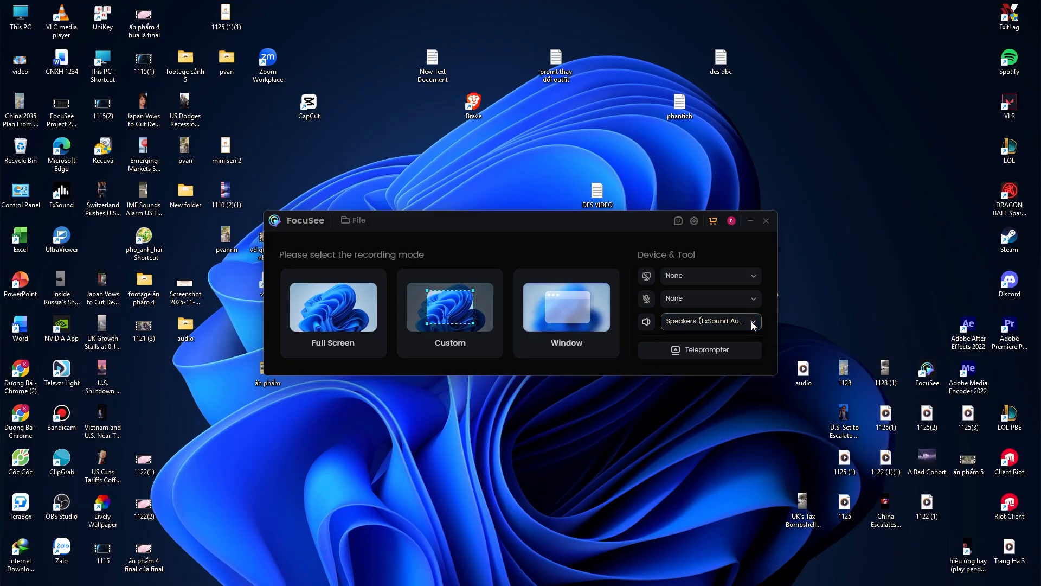
left_click(340, 329)
left_click(435, 334)
left_click(554, 328)
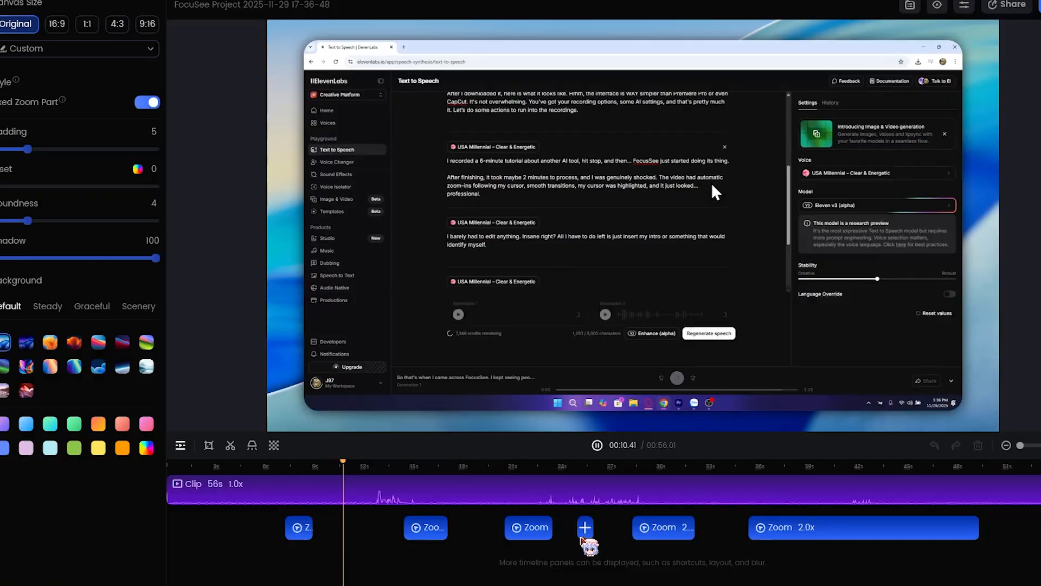
Play back the automatically zoomed recording in the project editor and pause it at about 26 seconds
left_click(597, 444)
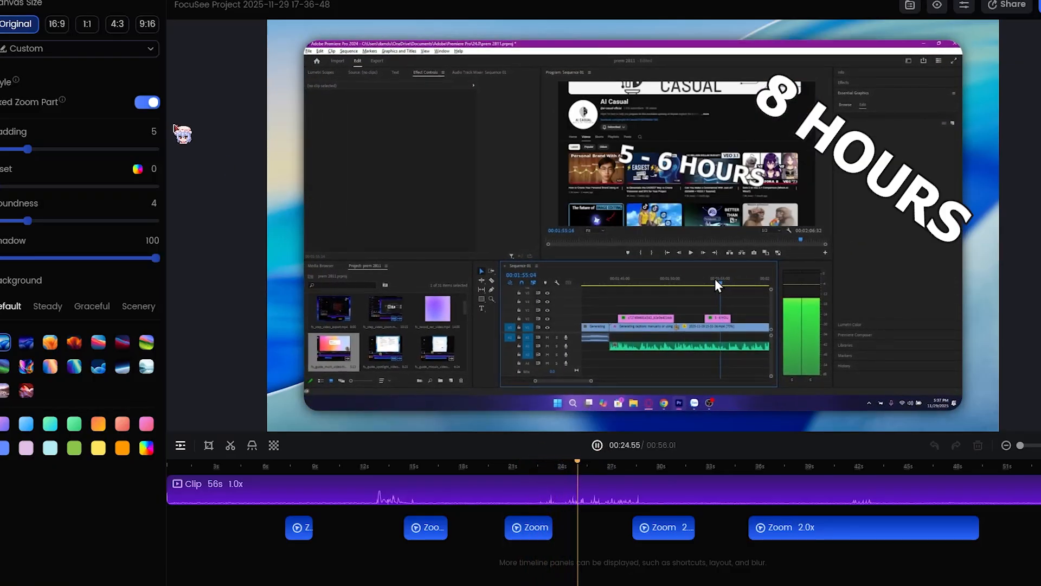
key("space")
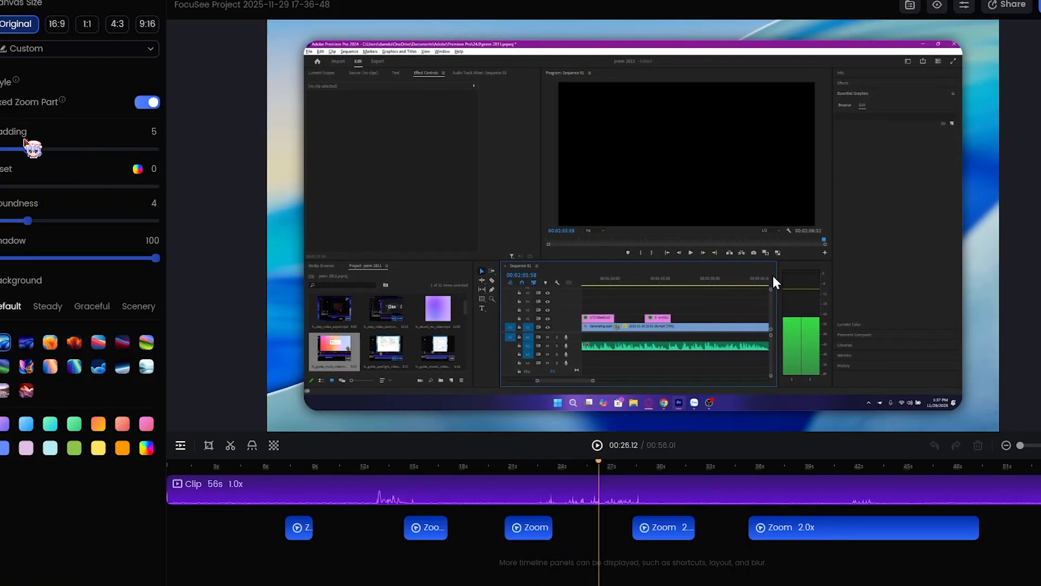
Remove the canvas padding around the recording and choose a different cursor style
left_click_drag(25, 141, 2, 158)
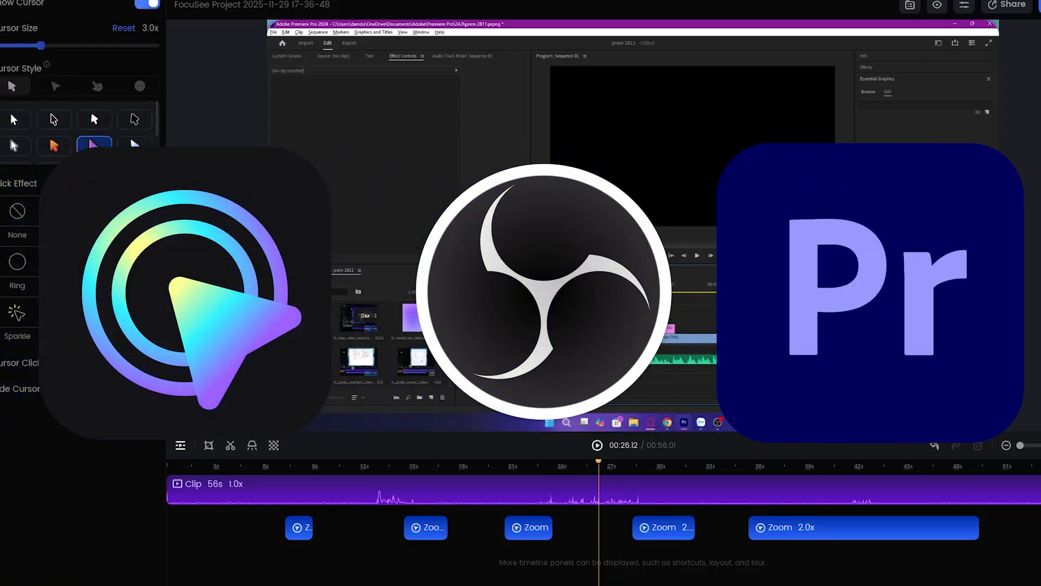
left_click(134, 145)
Lower the zoom-in motion blur of the recording slightly
scroll(81, 95, "down", 10)
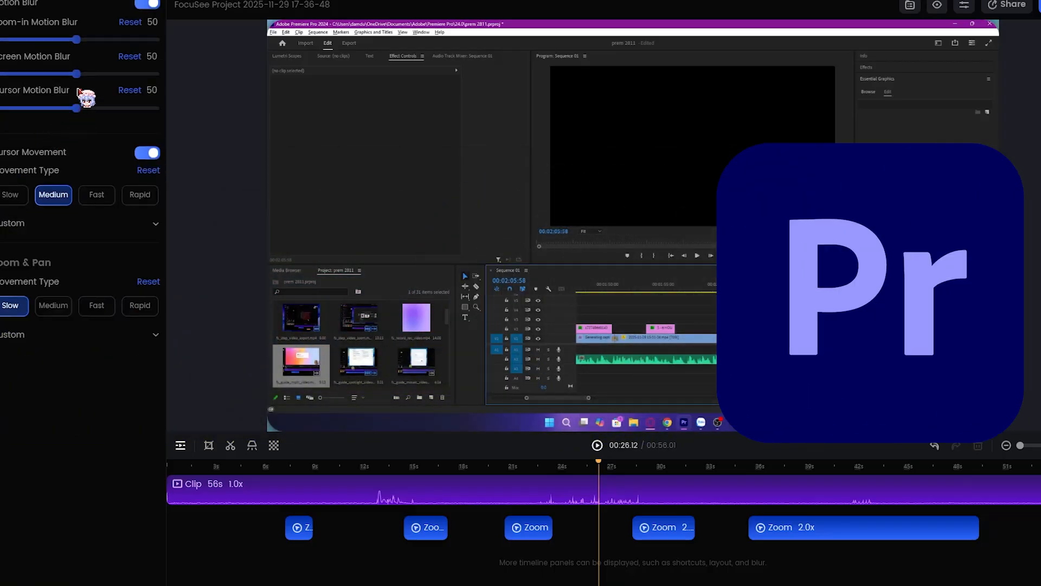
left_click_drag(76, 39, 67, 40)
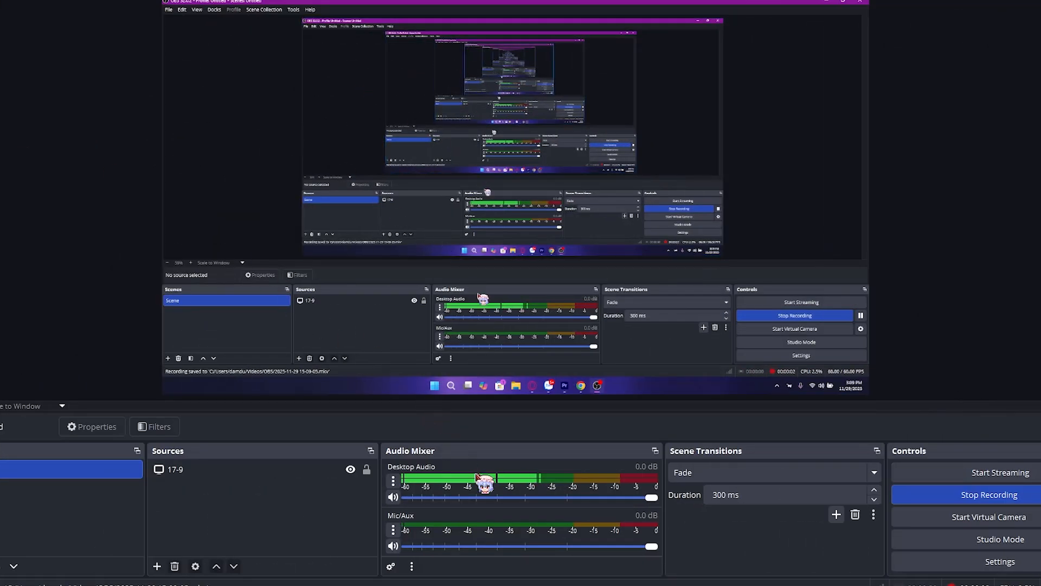
Switch to OBS and examine the available options for the 17-9 display source
left_click(284, 470)
right_click(283, 472)
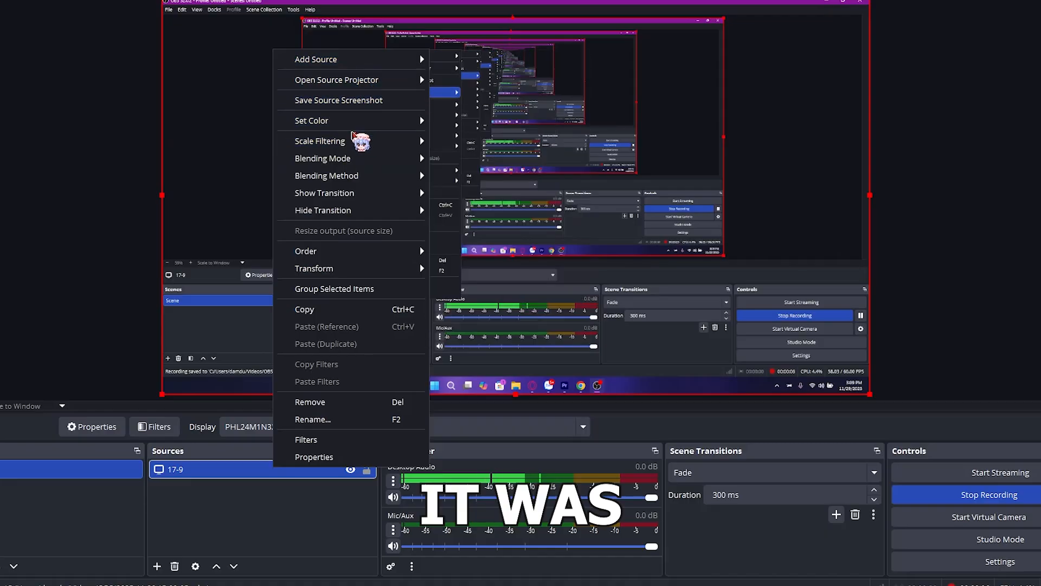
mouse_move(392, 128)
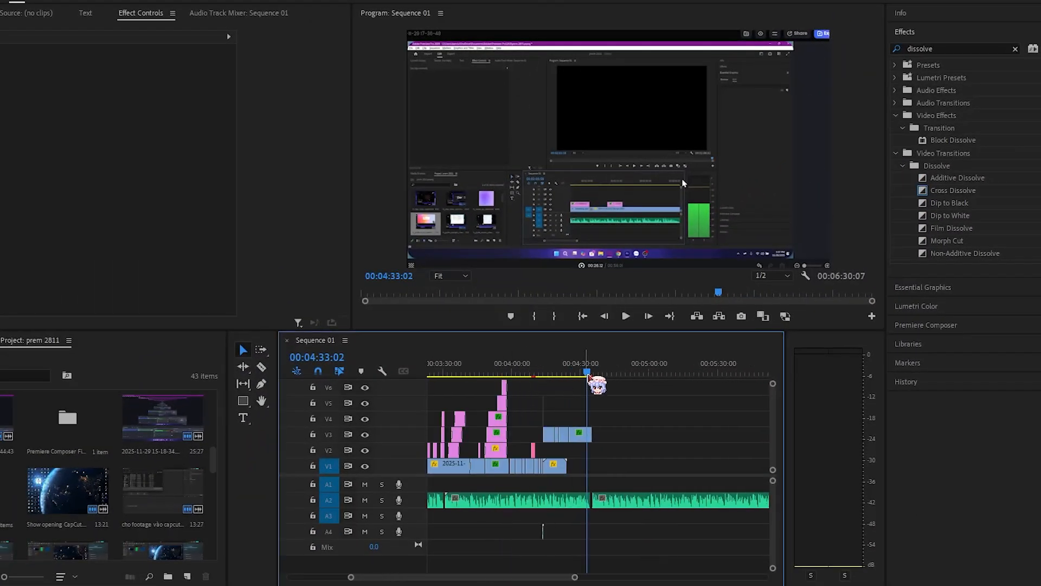
Switch to Premiere Pro and play Sequence 01 back from its beginning
key("Home")
key("space")
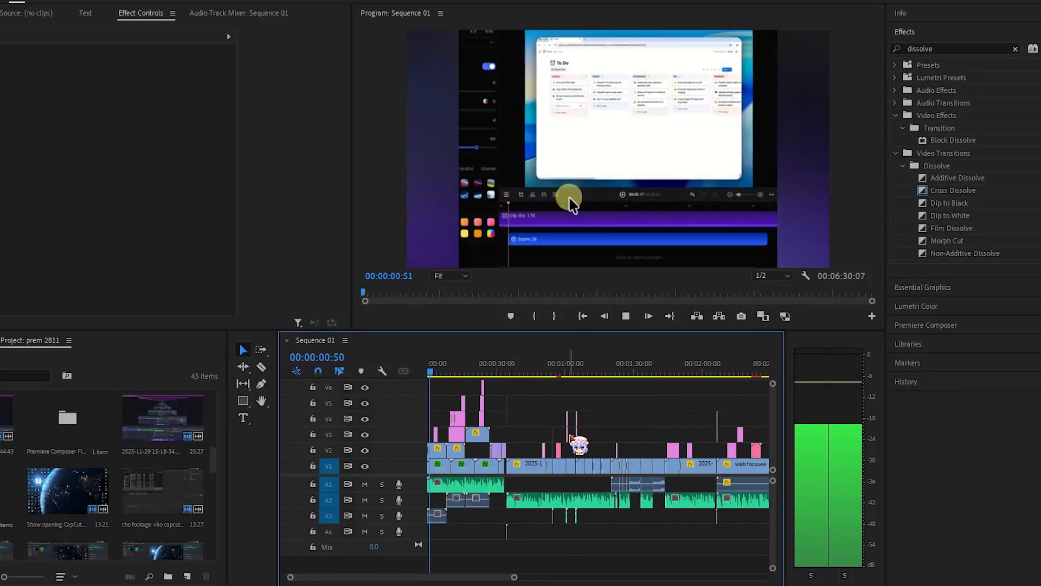
key("space")
left_click(918, 33)
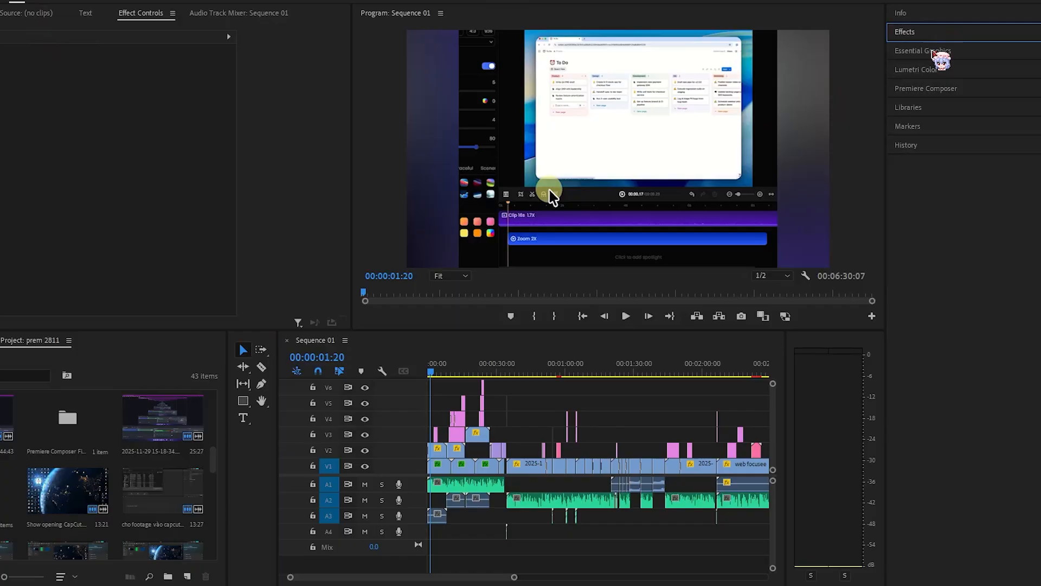
left_click(626, 317)
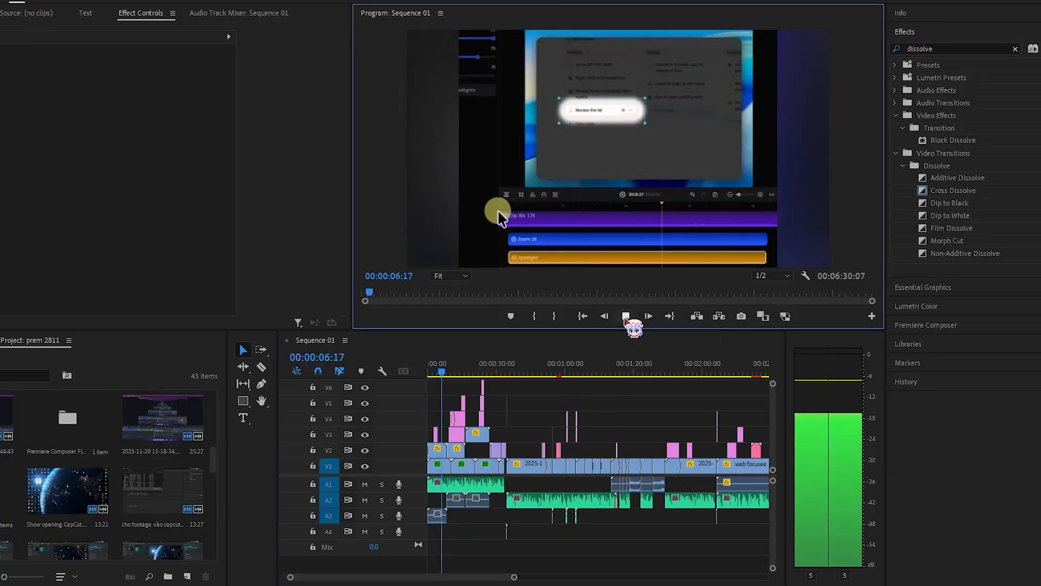
Open the Audio Gain settings for the first voiceover clip on track A1 and accept them
right_click(477, 486)
left_click(566, 431)
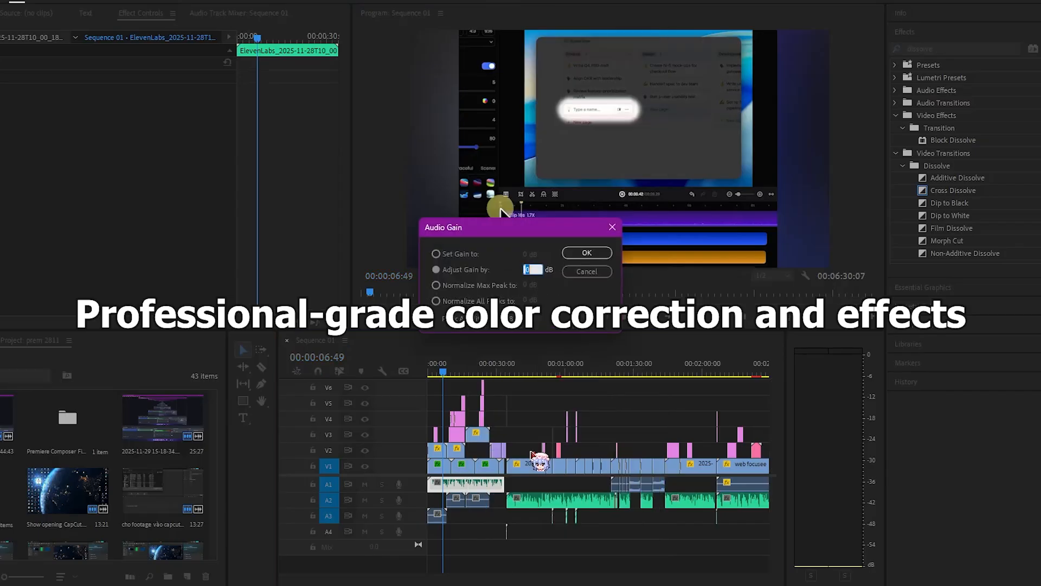
key("Return")
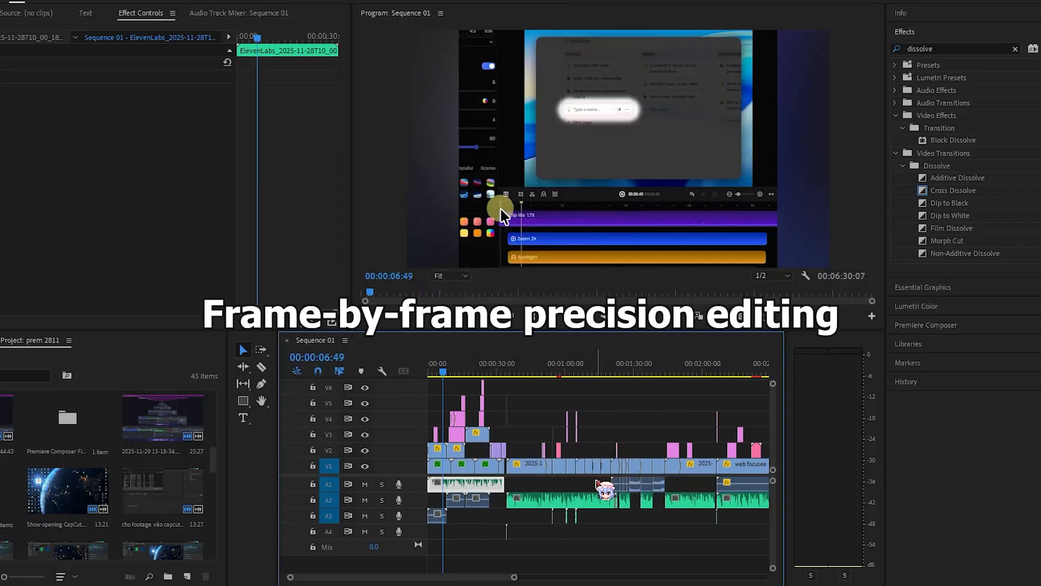
Deselect the voiceover clip and play the sequence briefly before pausing it
left_click(597, 482)
key("space")
key("space")
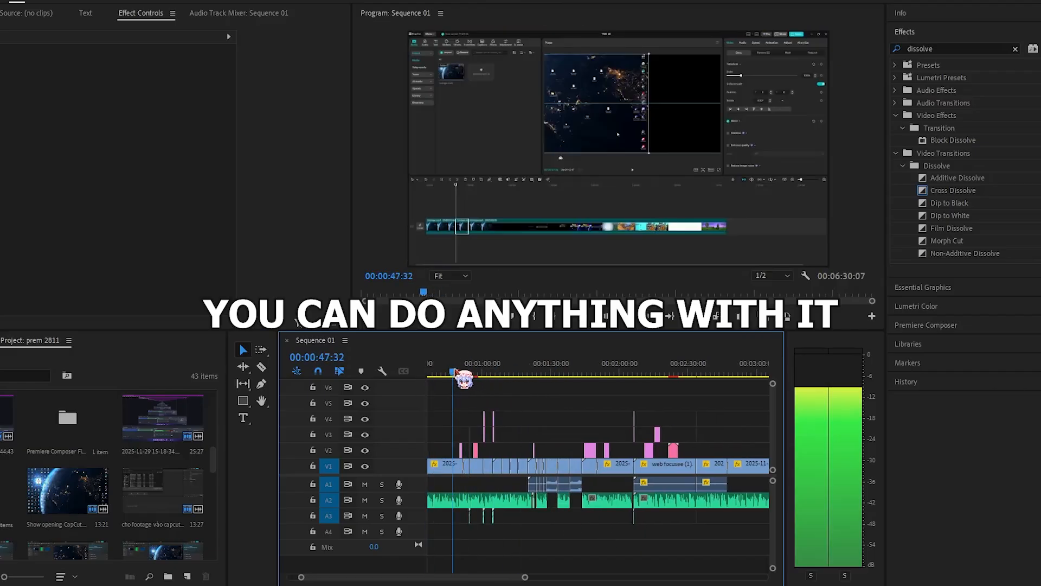
left_click(623, 468)
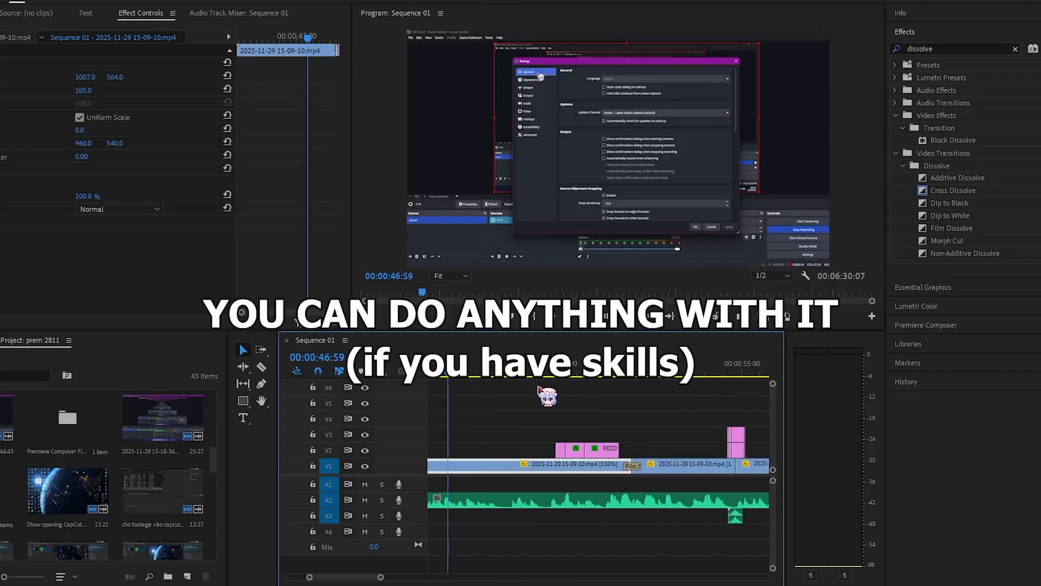
left_click(954, 49)
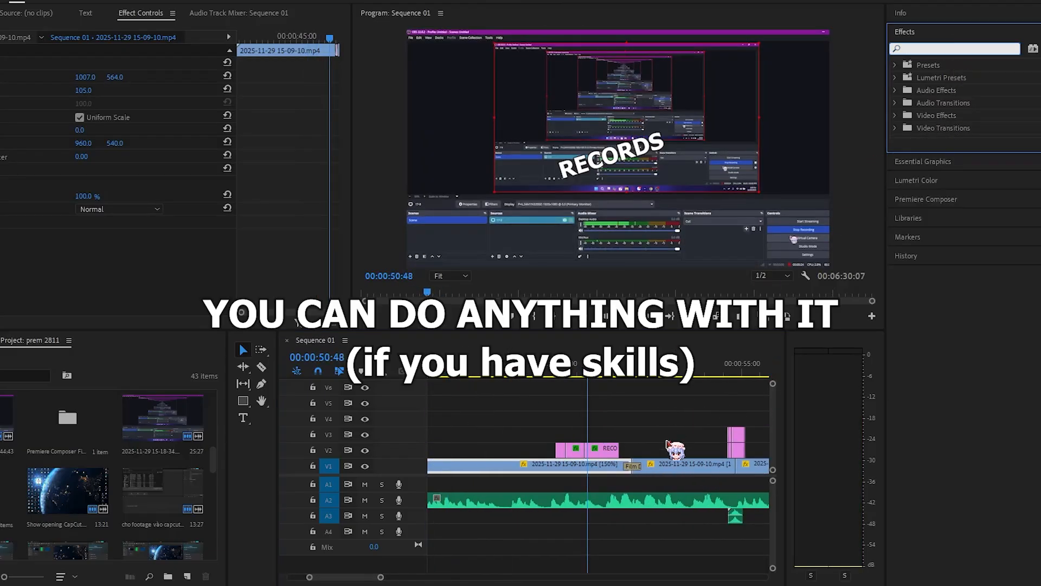
left_click(634, 465)
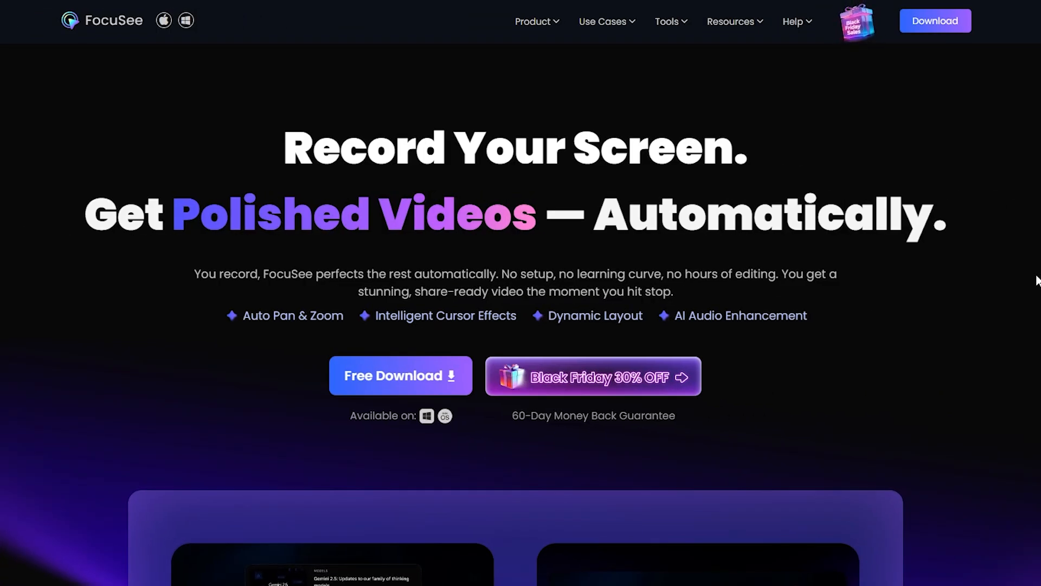
Review the AI Visual Focus features and the pricing plans on the FocuSee website
scroll(1036, 281, "down", 10)
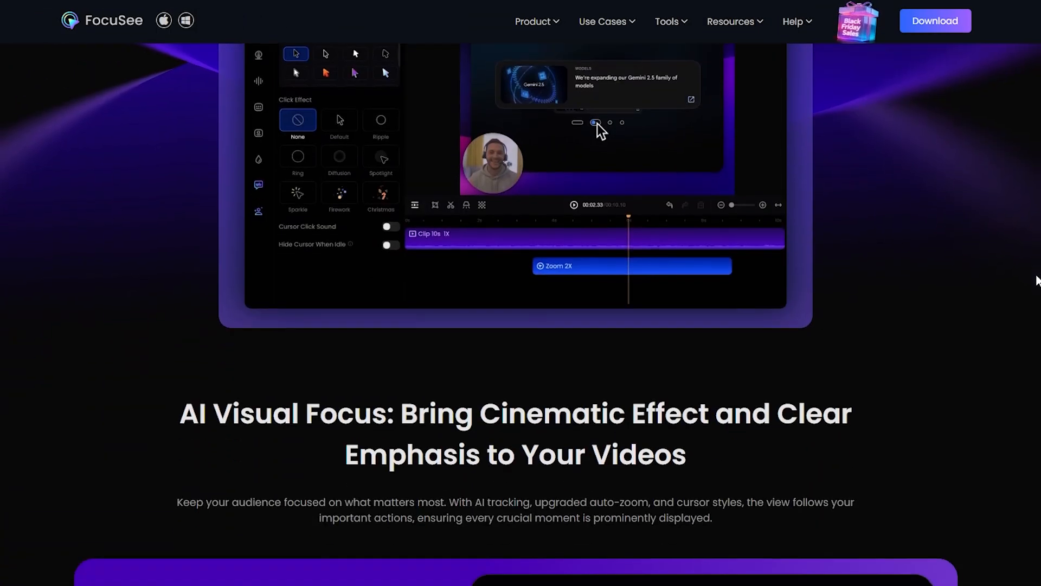
scroll(1036, 280, "up", 2)
scroll(1036, 280, "down", 8)
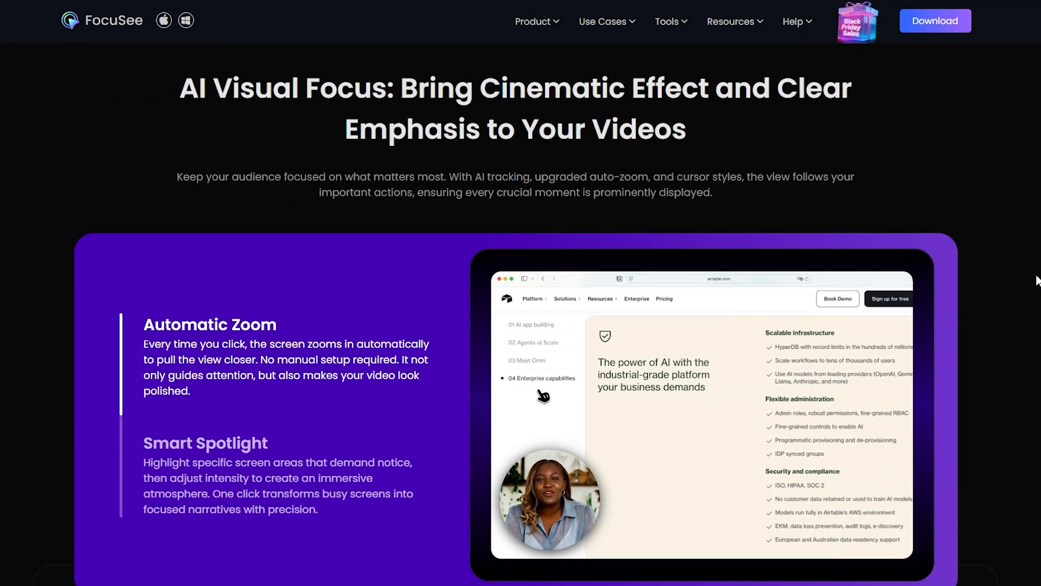
scroll(1036, 280, "down", 15)
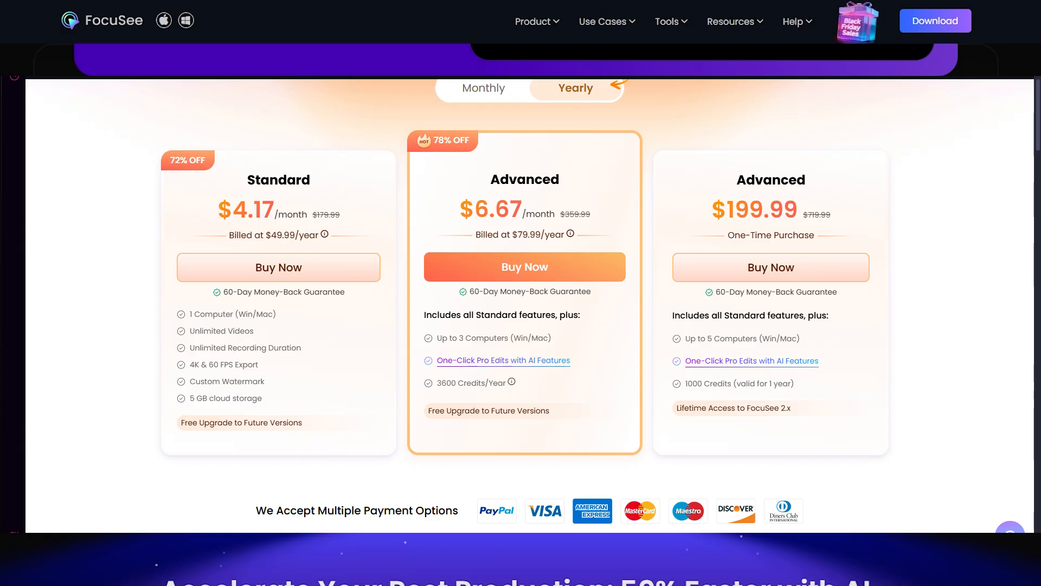
scroll(277, 295, "down", 5)
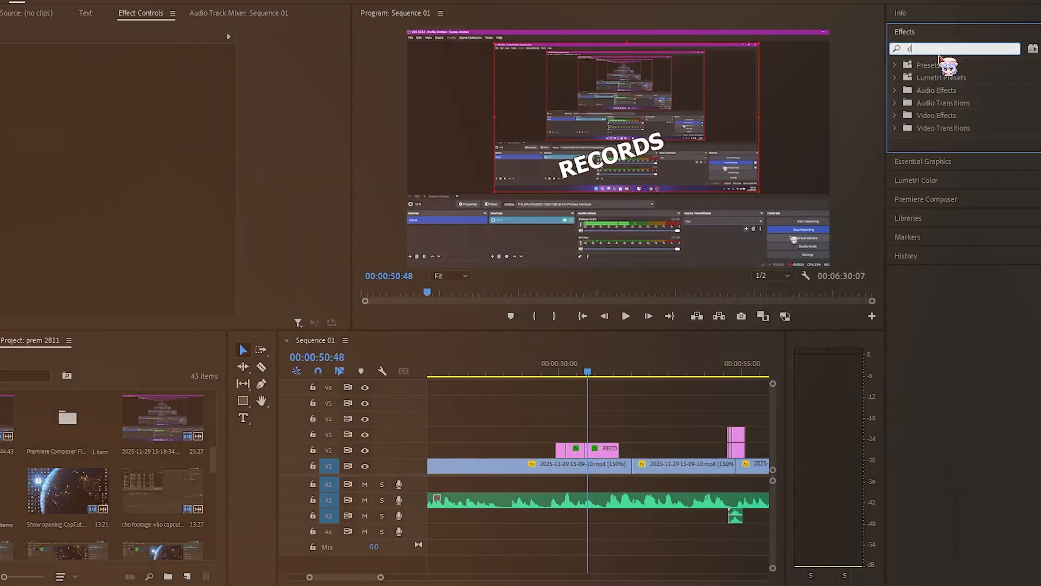
type("wwh")
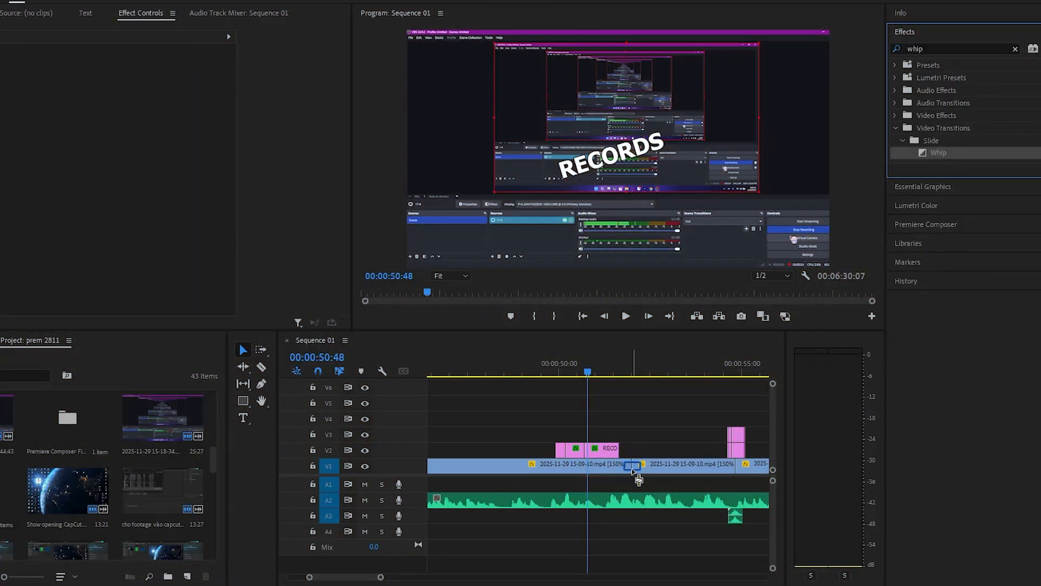
left_click_drag(631, 467, 632, 467)
key("minus")
key("space")
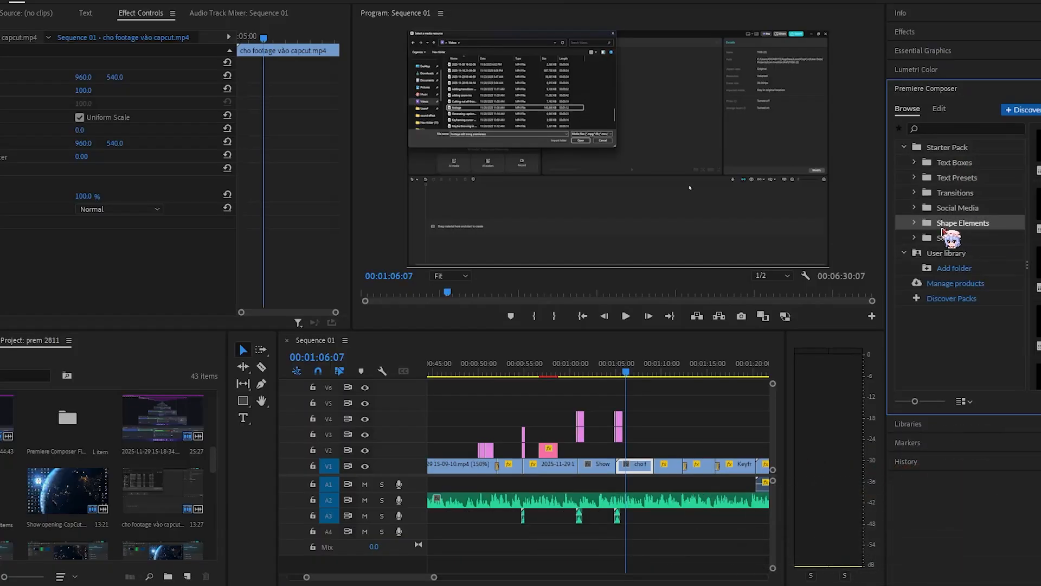
Add an Arrow Custom Path shape on track V2 at 00:01:06:07, above cho footage vào capcut.mp4, and preview its animation
left_click(637, 482)
key("=")
key("=")
key("space")
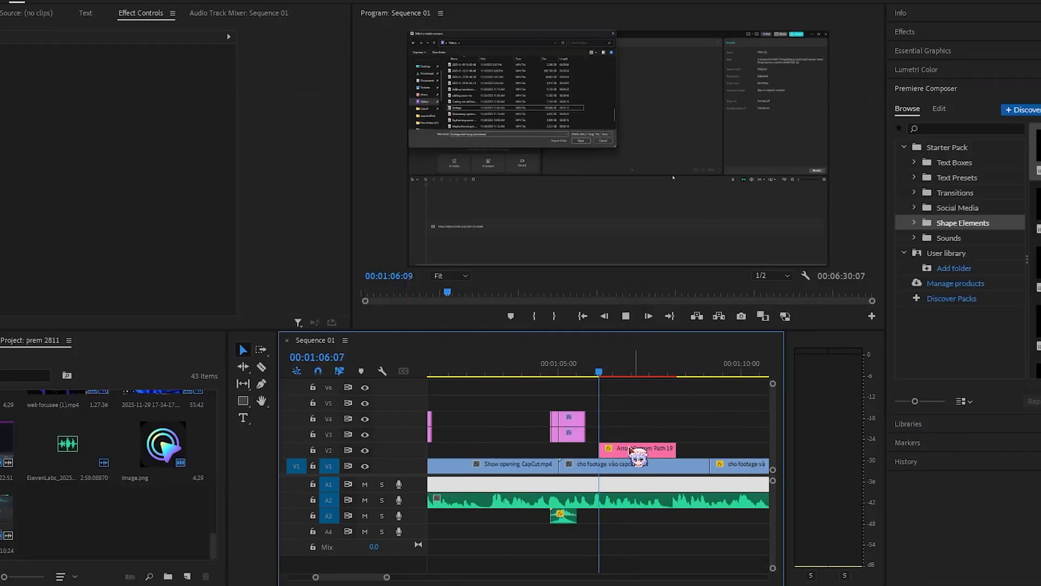
left_click(612, 452)
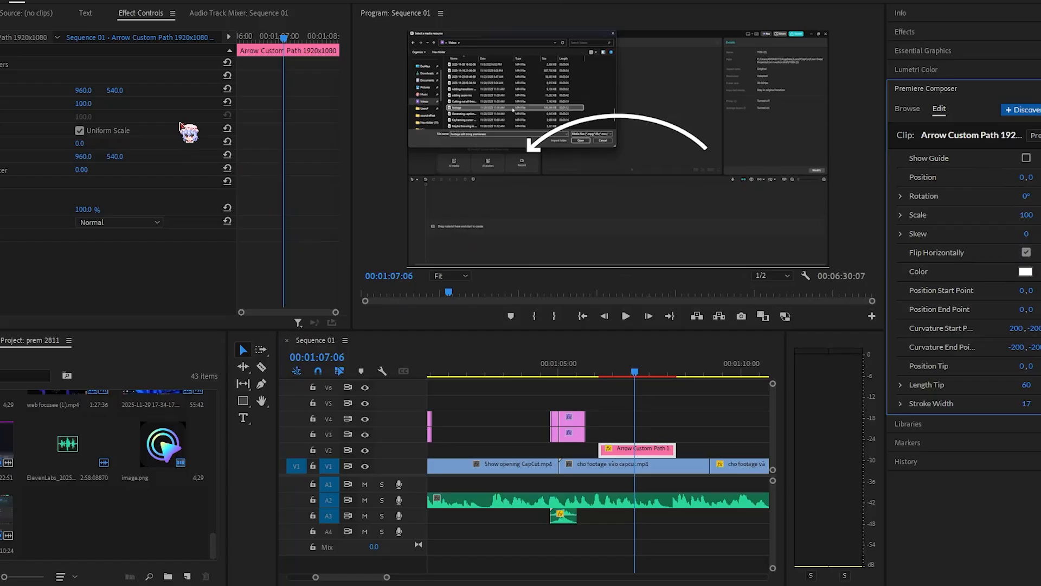
key("space")
Look through the older uploads in the AI Casual channel's video list on YouTube
scroll(631, 374, "down", 5)
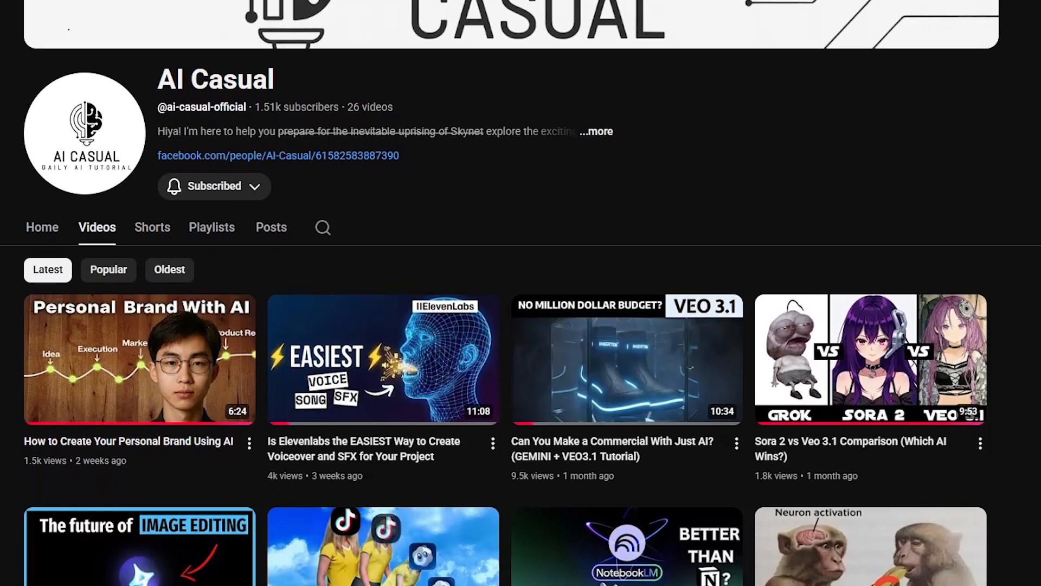
scroll(521, 293, "down", 3)
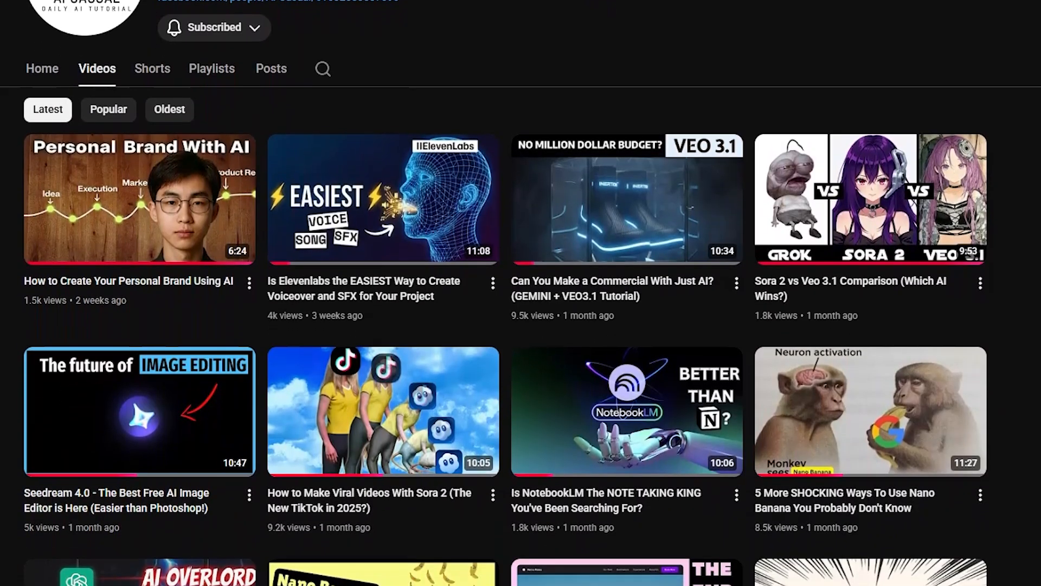
scroll(521, 293, "down", 4)
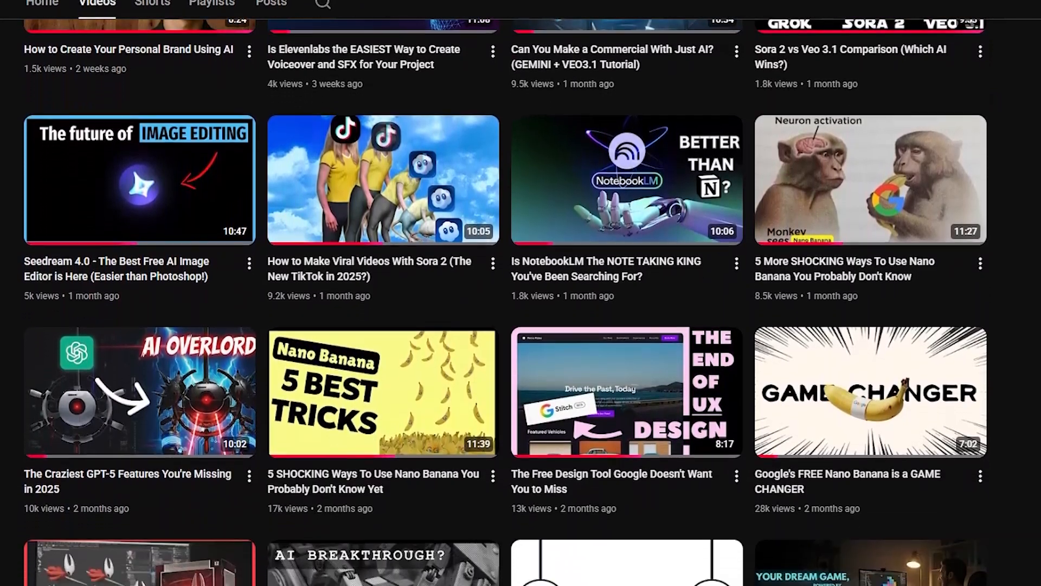
scroll(520, 293, "down", 5)
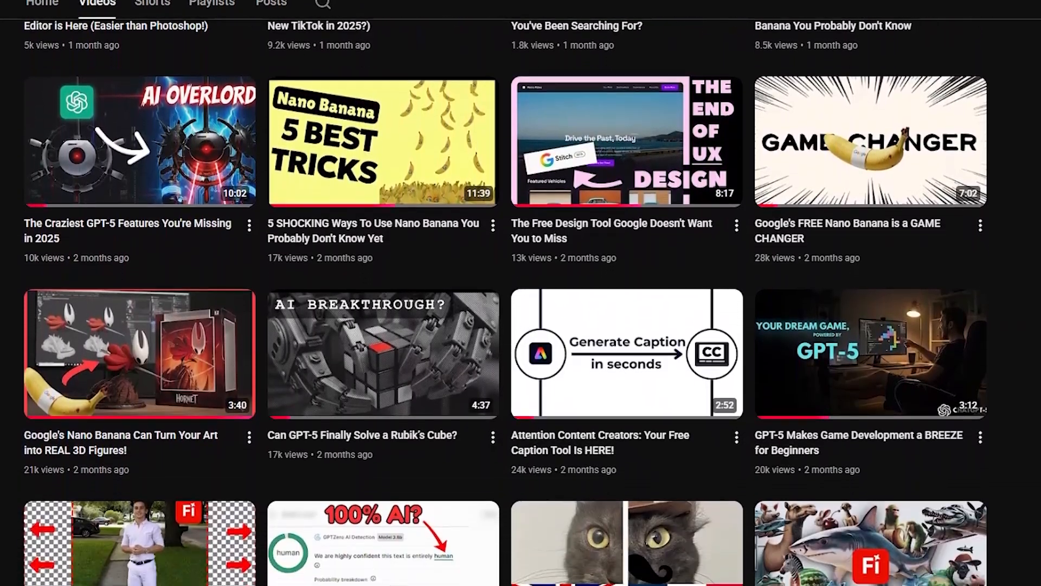
scroll(521, 293, "down", 2)
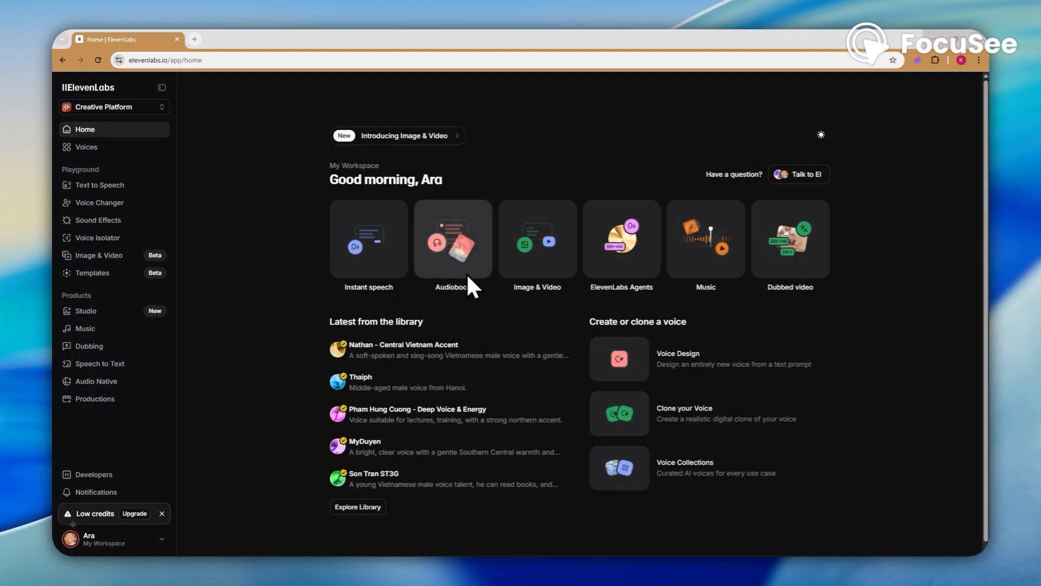
Open Instant speech in ElevenLabs and set the voice of the third line, "All good!", to Harry
left_click(366, 270)
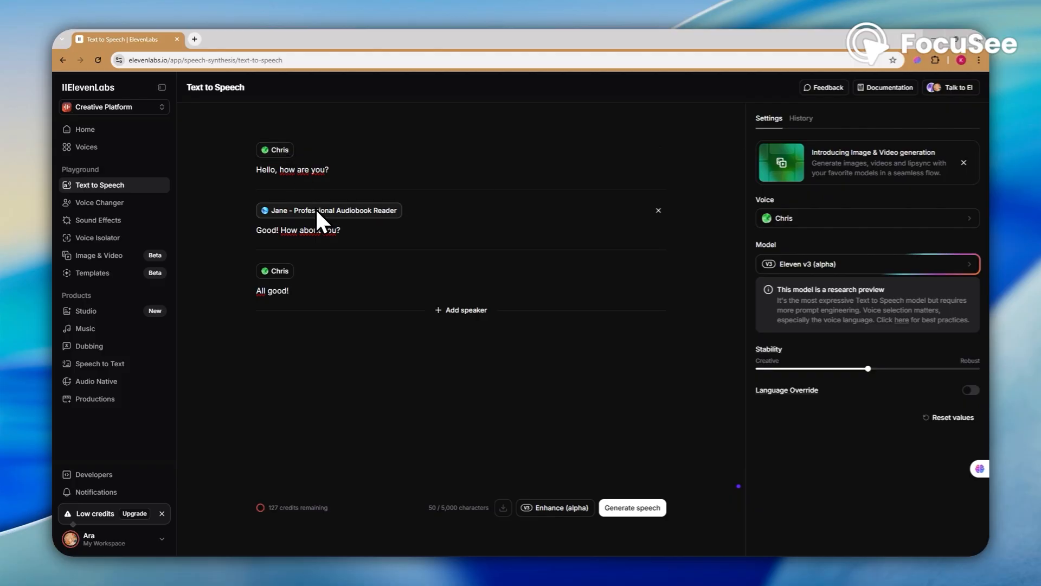
left_click(279, 273)
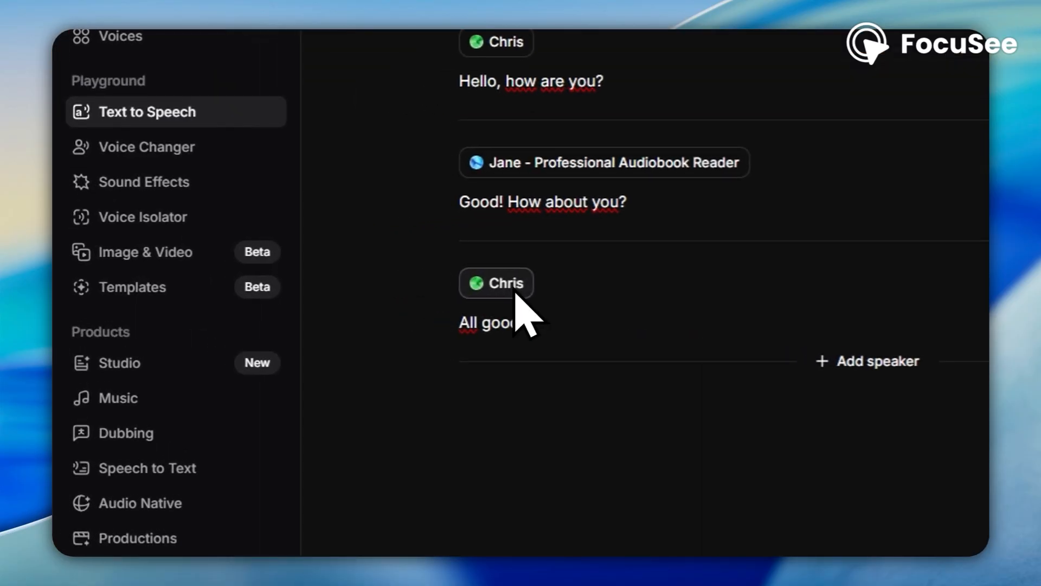
scroll(844, 389, "down", 5)
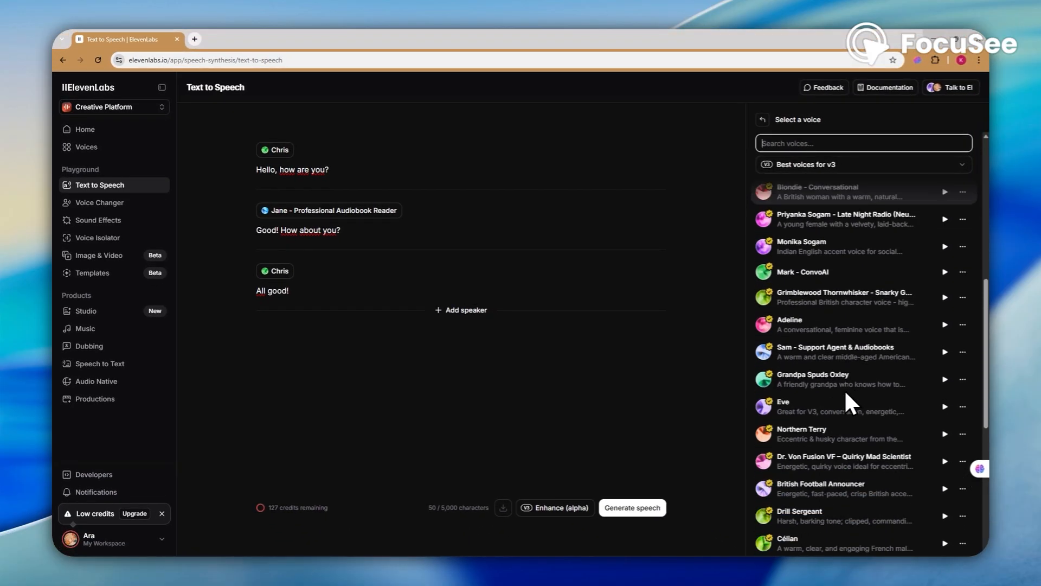
scroll(846, 399, "down", 5)
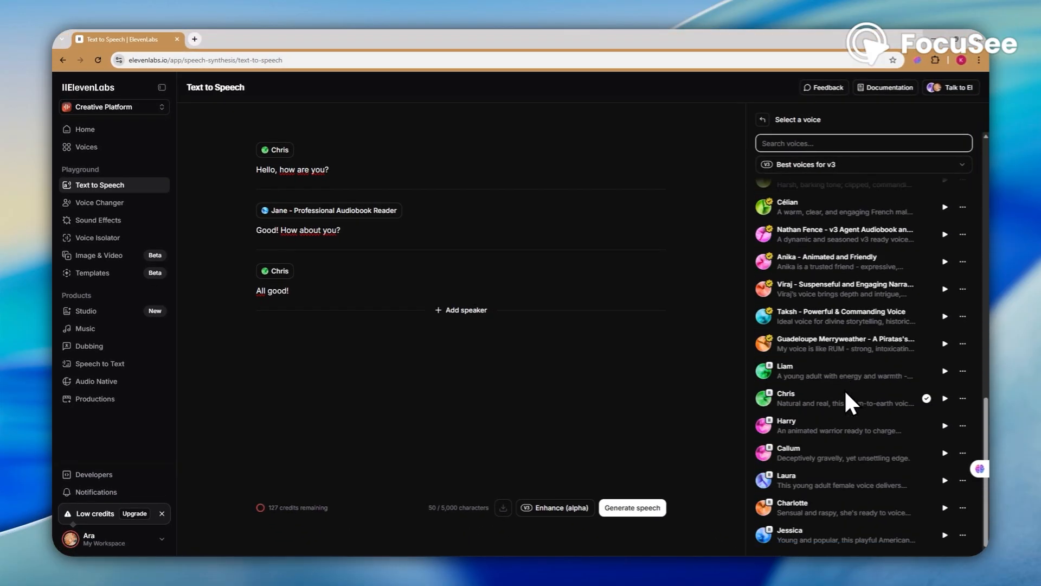
left_click(903, 434)
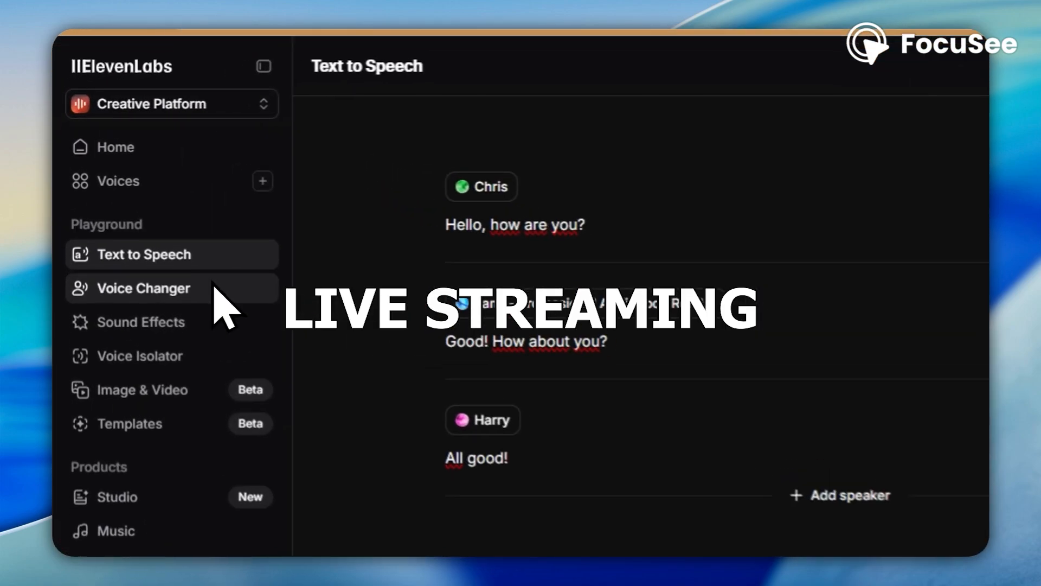
Turn on Remove Background Noise in the ElevenLabs Voice Changer and open the Sound Effects page
left_click(215, 288)
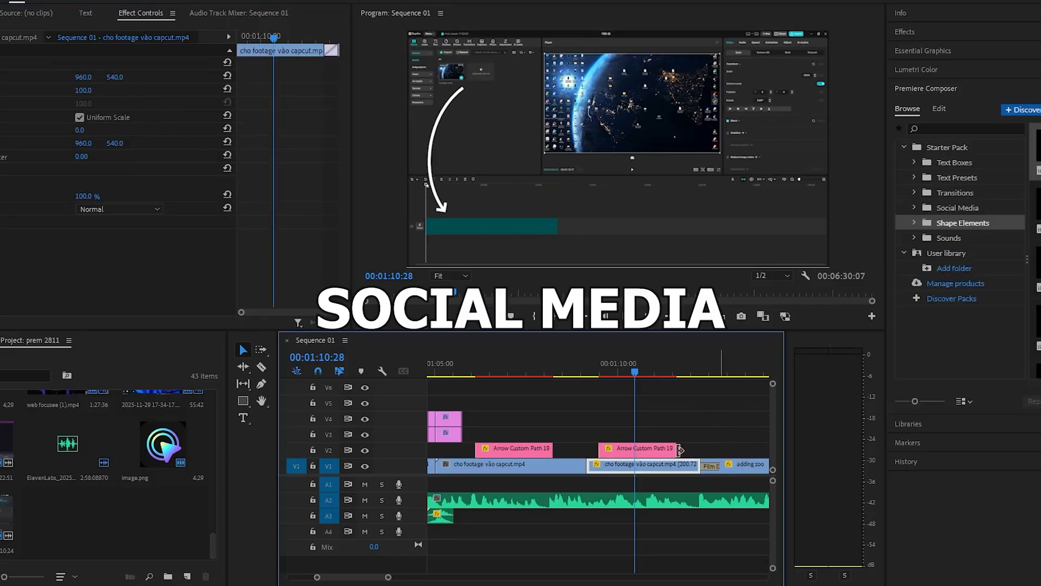
left_click(677, 449)
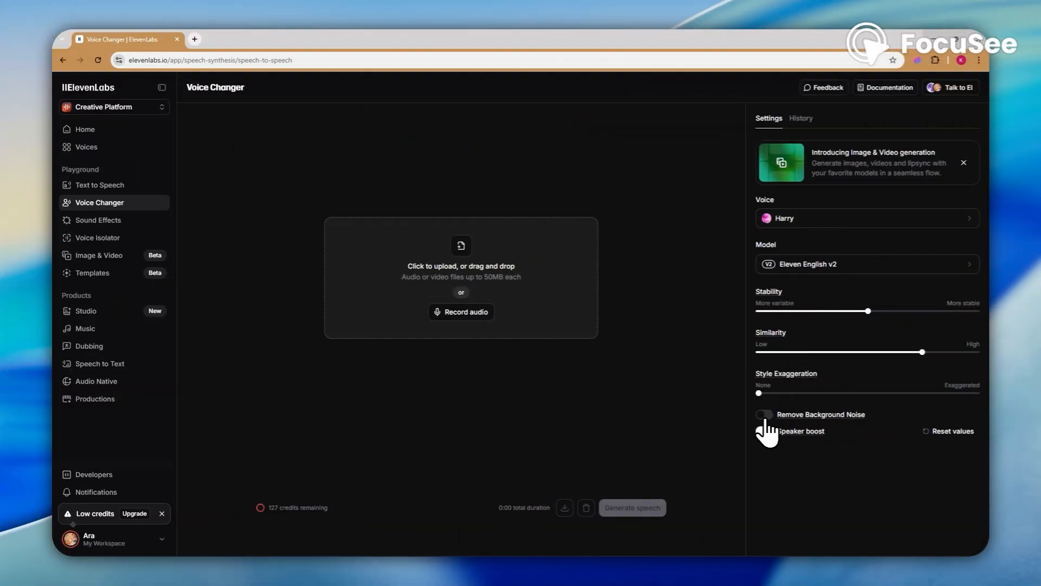
left_click(765, 415)
left_click(146, 220)
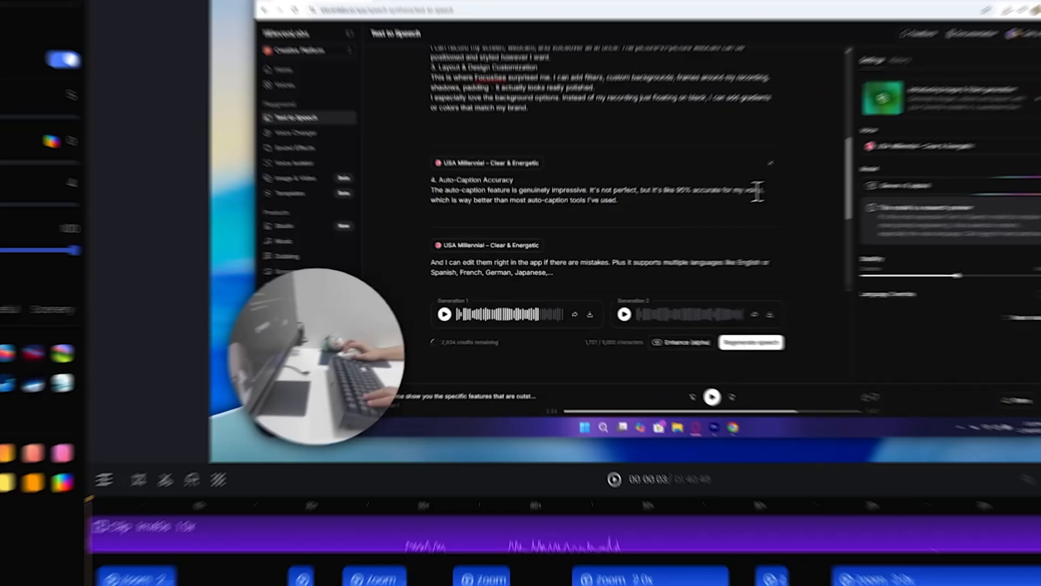
Play the recording preview and change the webcam overlay to a portrait rounded rectangle at the left of the video frame
key("space")
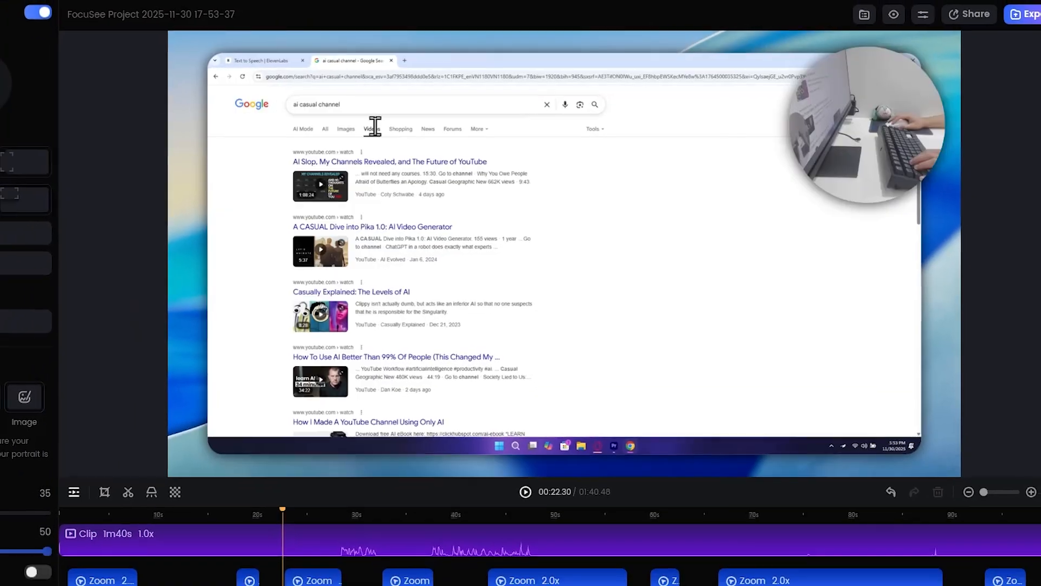
left_click(31, 196)
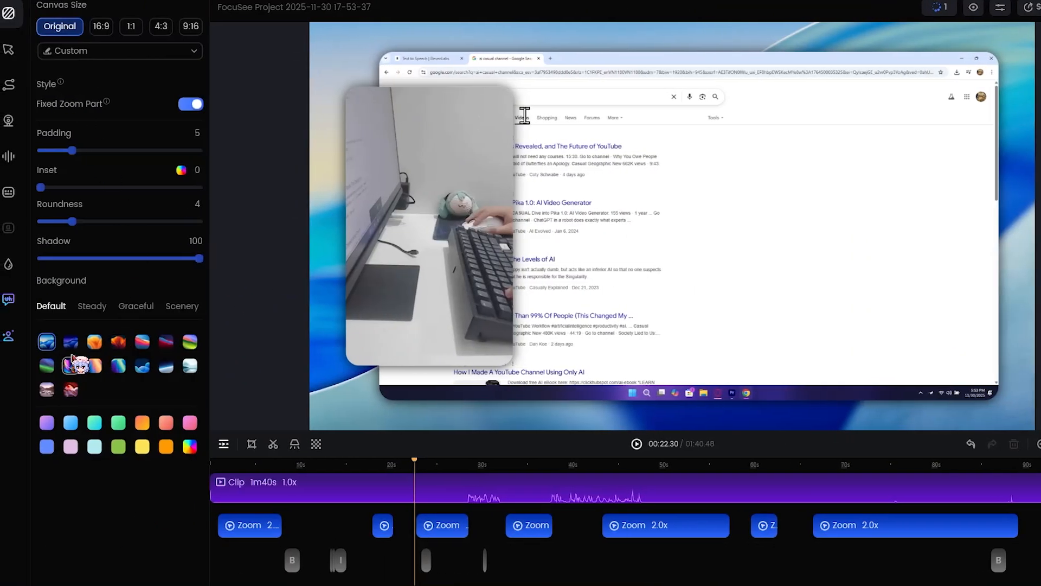
Try several Default backgrounds, ending on the green one, and reduce the padding to 1
left_click(70, 342)
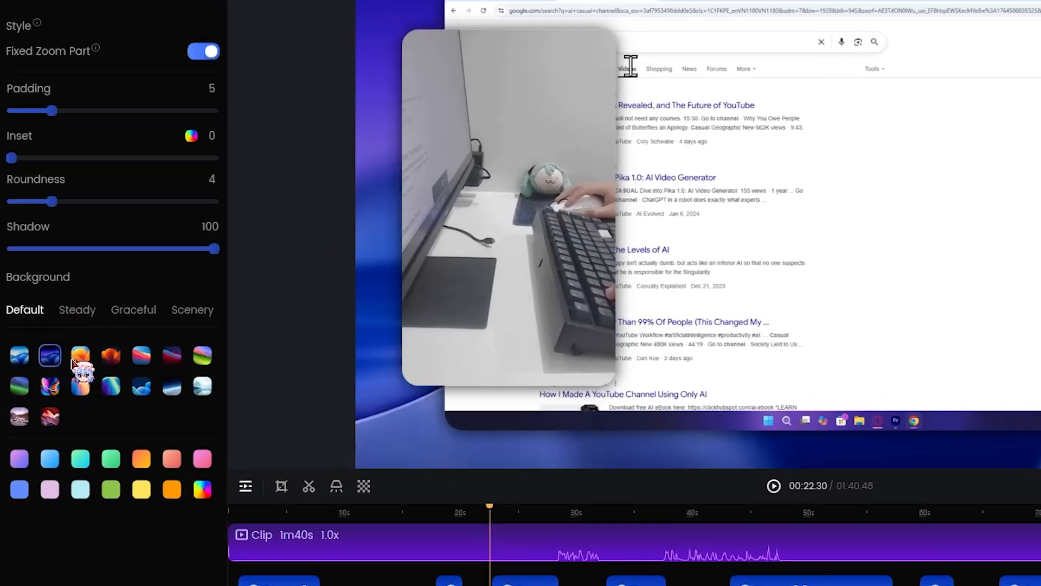
left_click(85, 358)
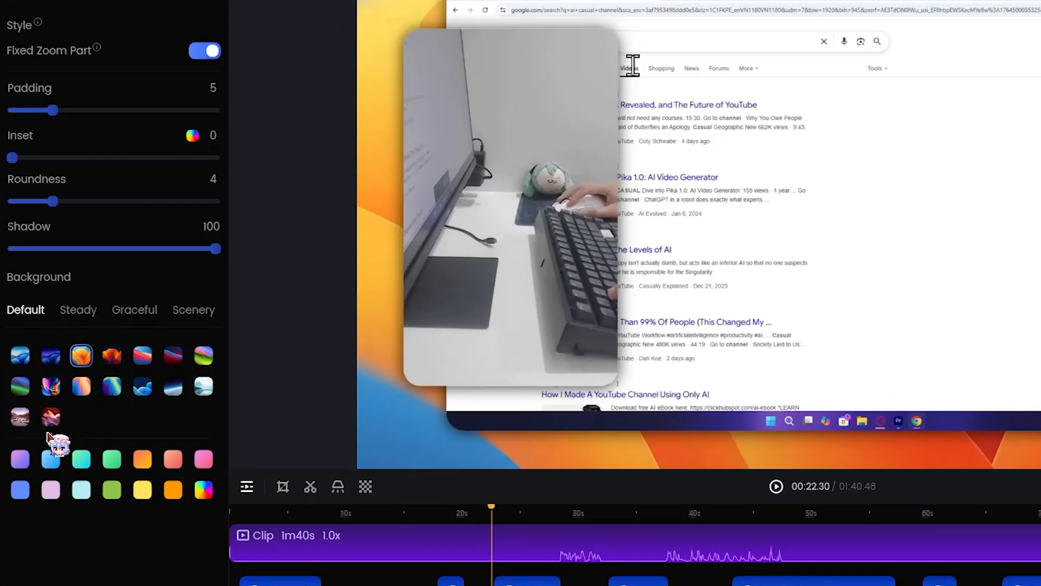
left_click(112, 386)
left_click(173, 355)
left_click_drag(53, 110, 16, 110)
left_click(204, 355)
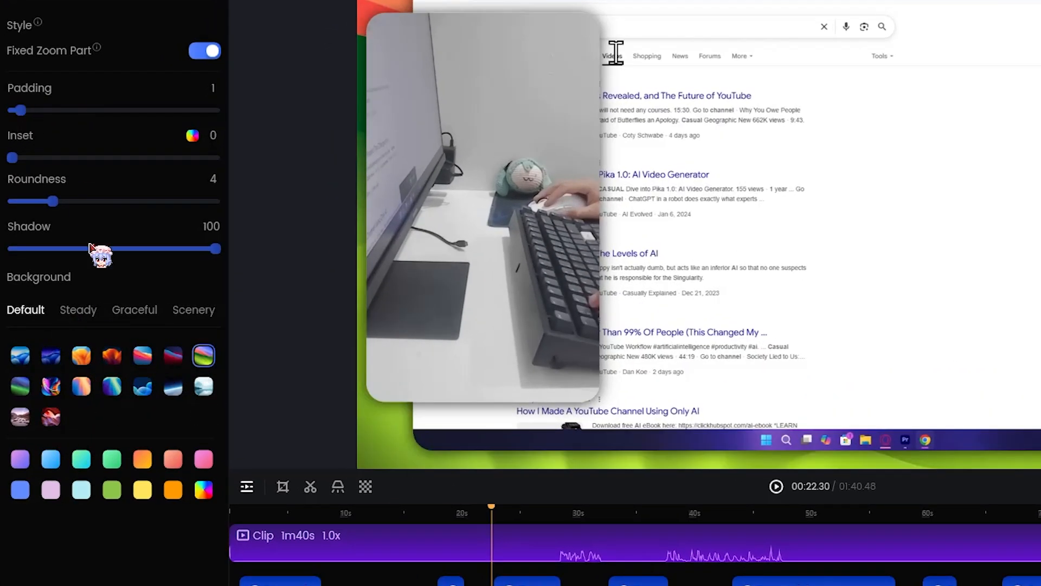
Style the frame with Inset 3, Roundness 1 and Padding 4 over the red rock Default background
left_click_drag(48, 157, 28, 158)
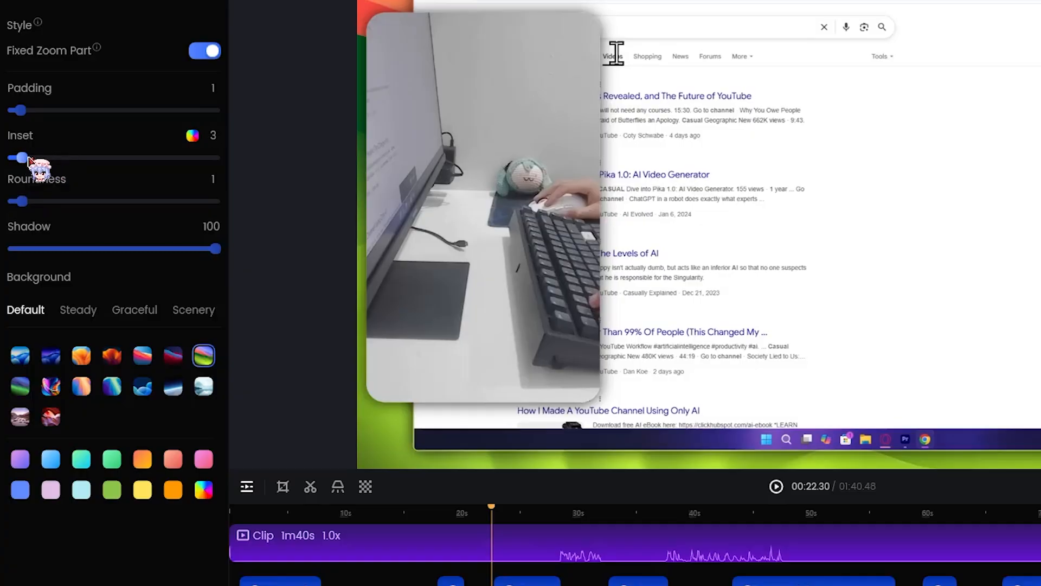
left_click(44, 408)
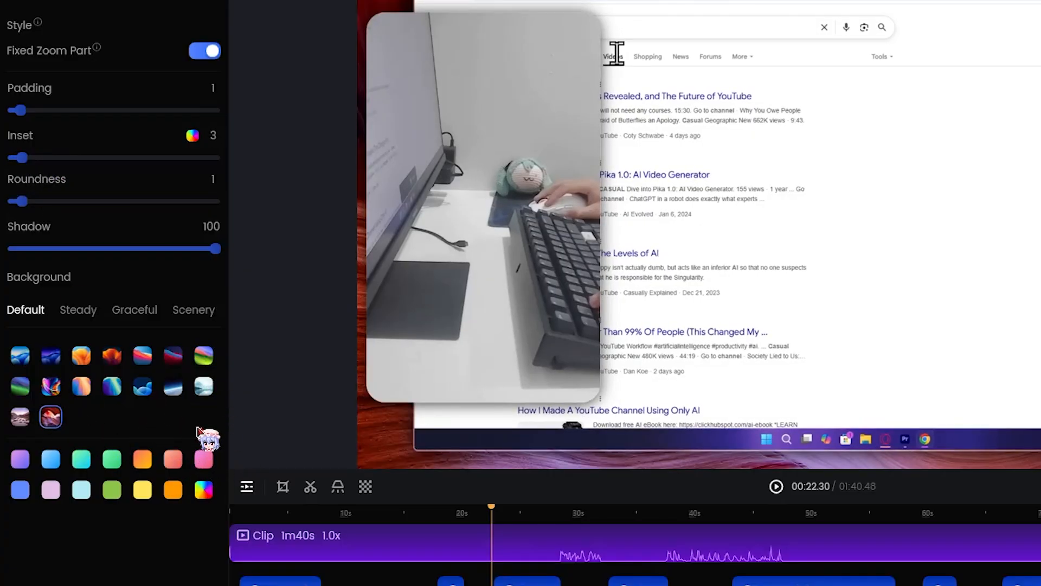
left_click_drag(24, 110, 79, 119)
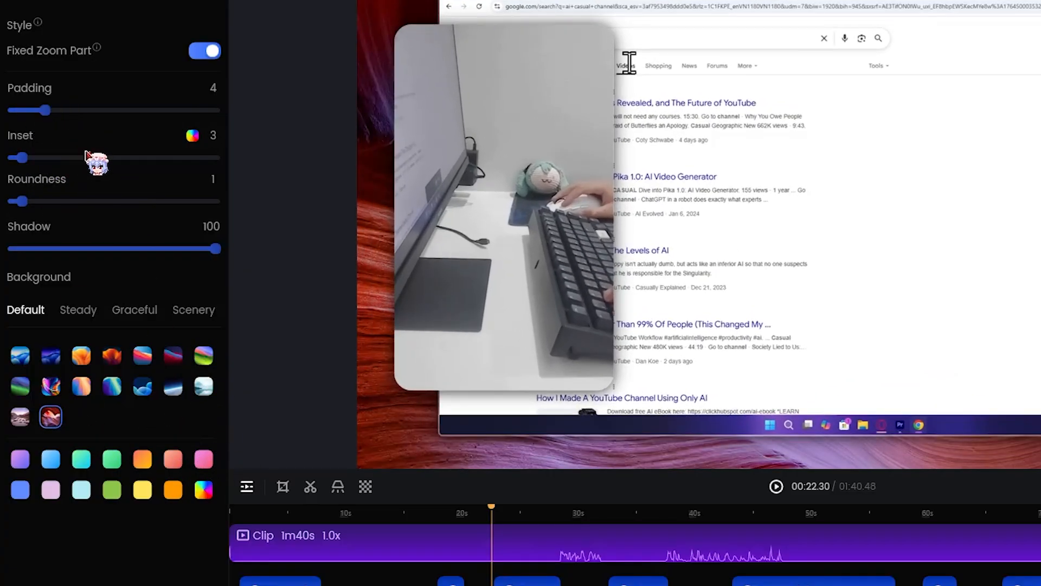
Try a Scenery background, and upload the Walmart store photo as a custom background and remove it again
left_click(78, 310)
left_click(179, 309)
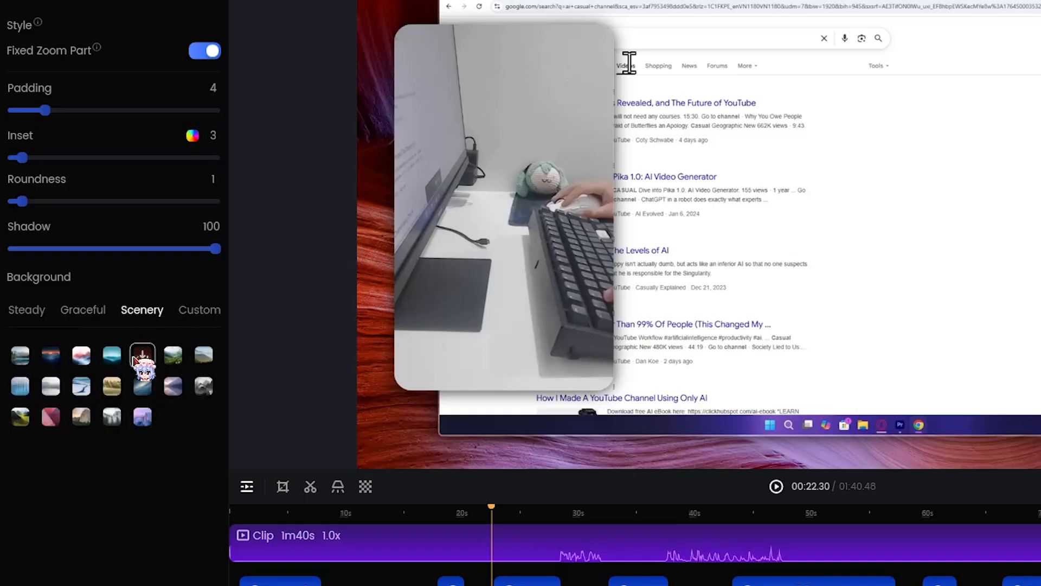
left_click(200, 310)
left_click(179, 355)
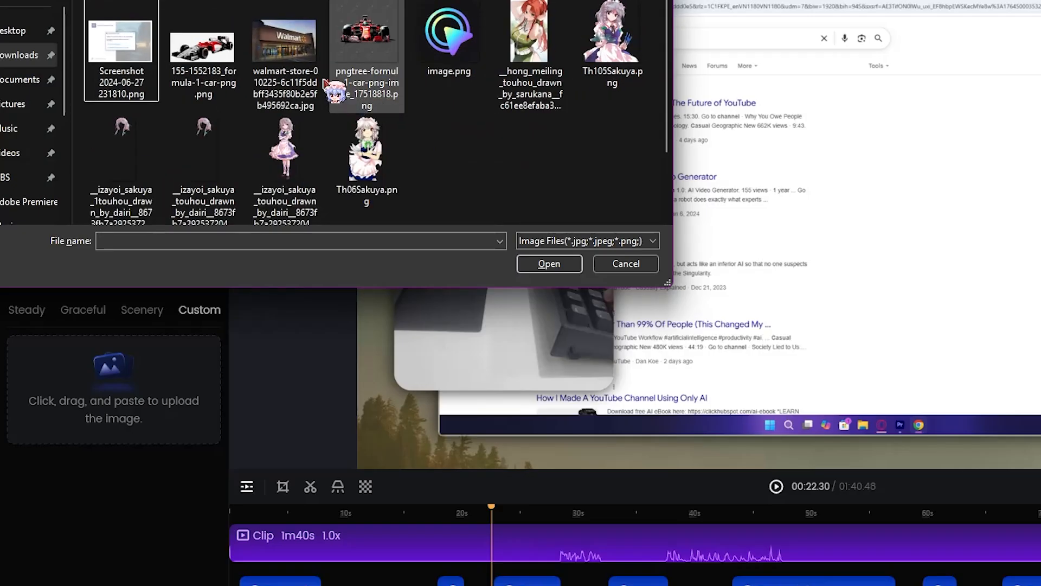
double_click(324, 81)
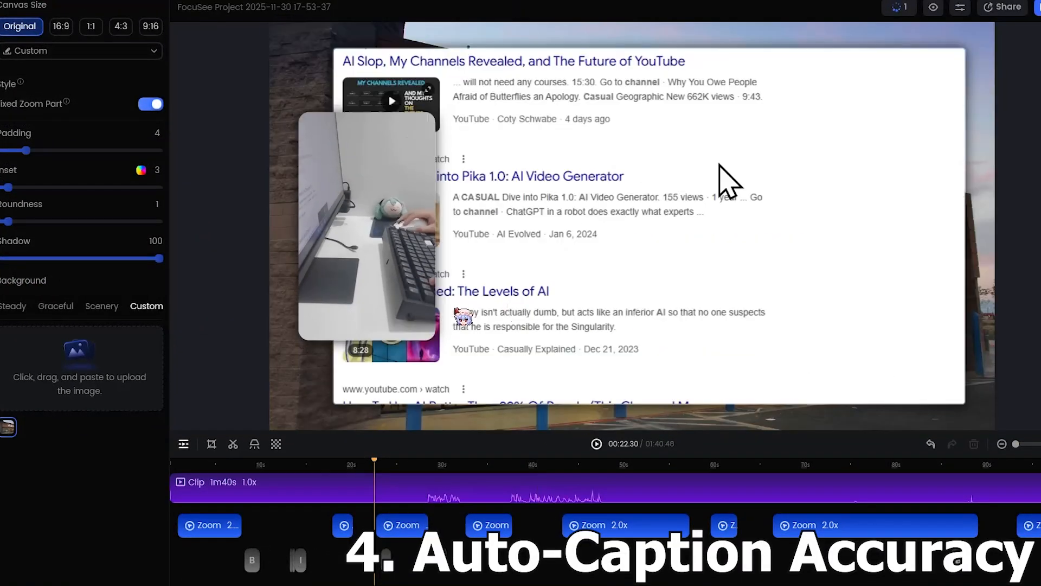
left_click(15, 420)
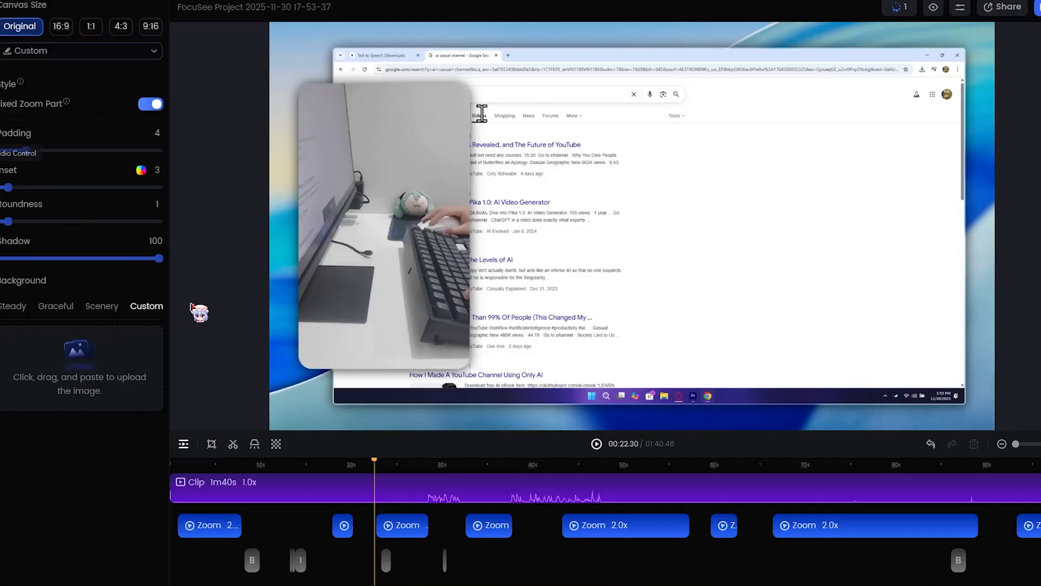
Preview the recording briefly and look through the audio, motion, camera, cursor and canvas settings
left_click(597, 443)
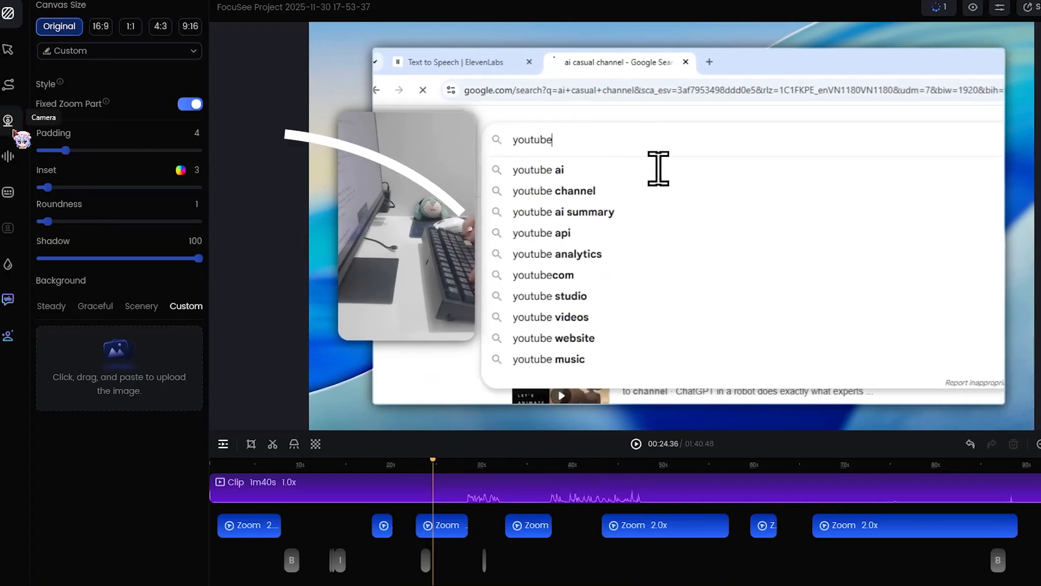
left_click(11, 154)
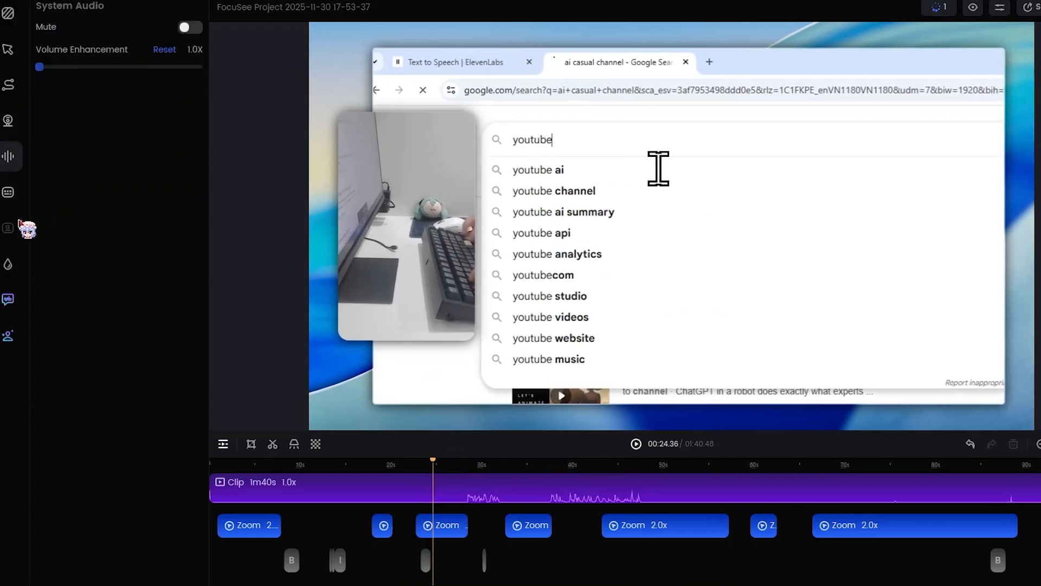
left_click(8, 92)
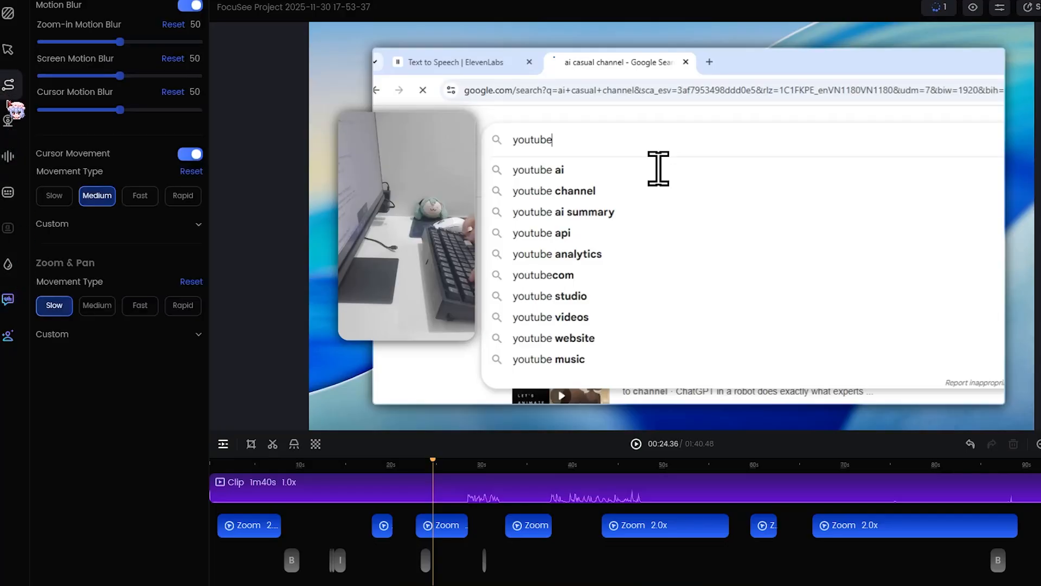
left_click(8, 120)
left_click(8, 49)
left_click(9, 13)
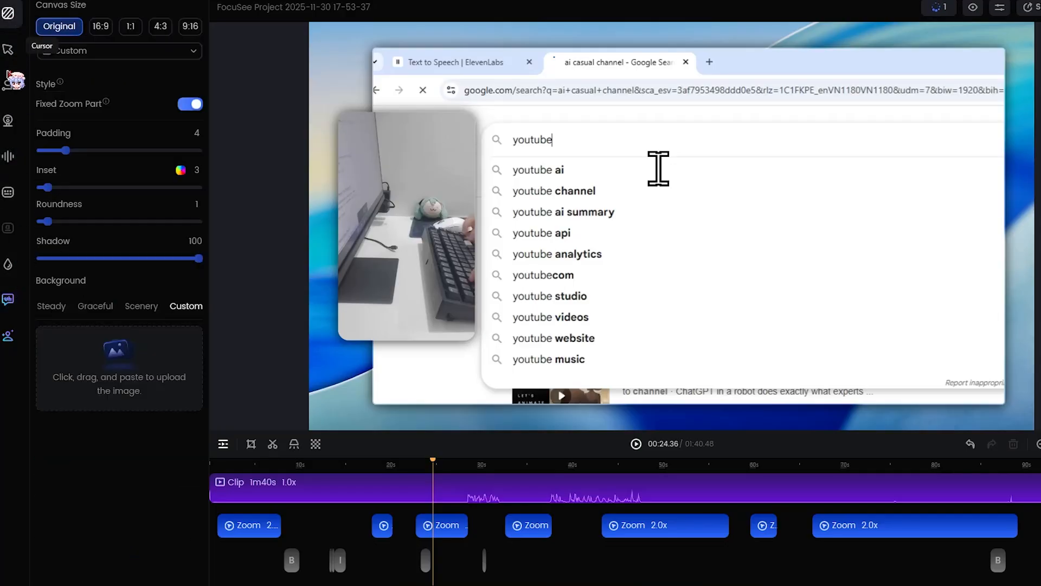
left_click(9, 84)
left_click(7, 120)
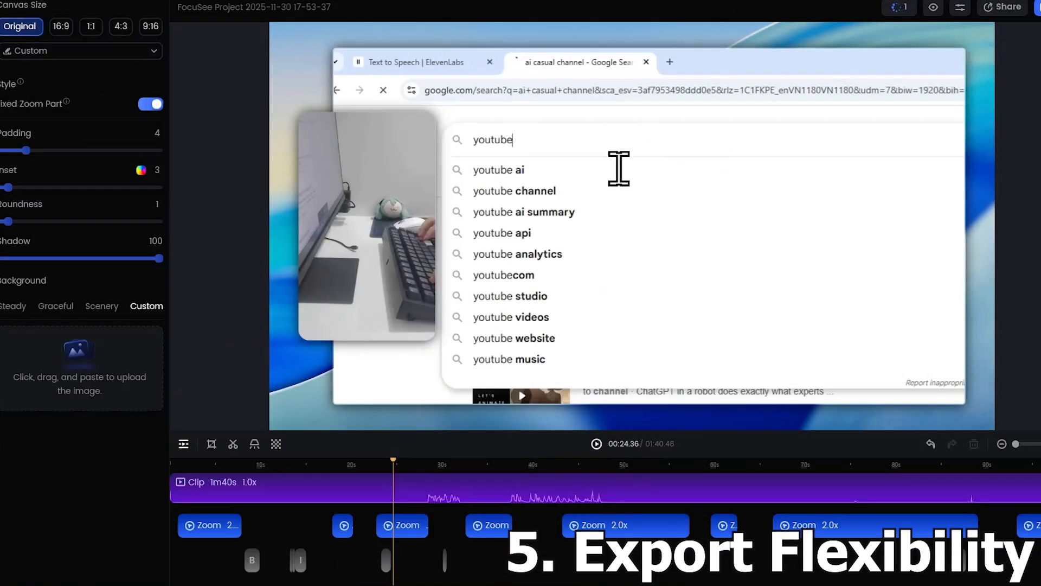
Export the project as a 1080P, 30FPS MP4 with Recommended quality and replay it on its online share page
left_click(1031, 10)
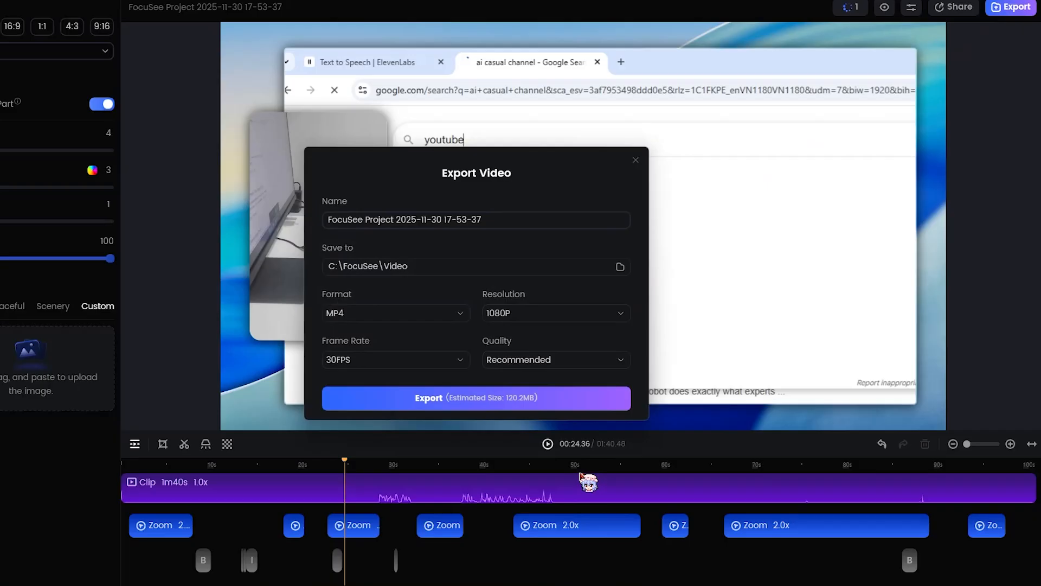
left_click(596, 399)
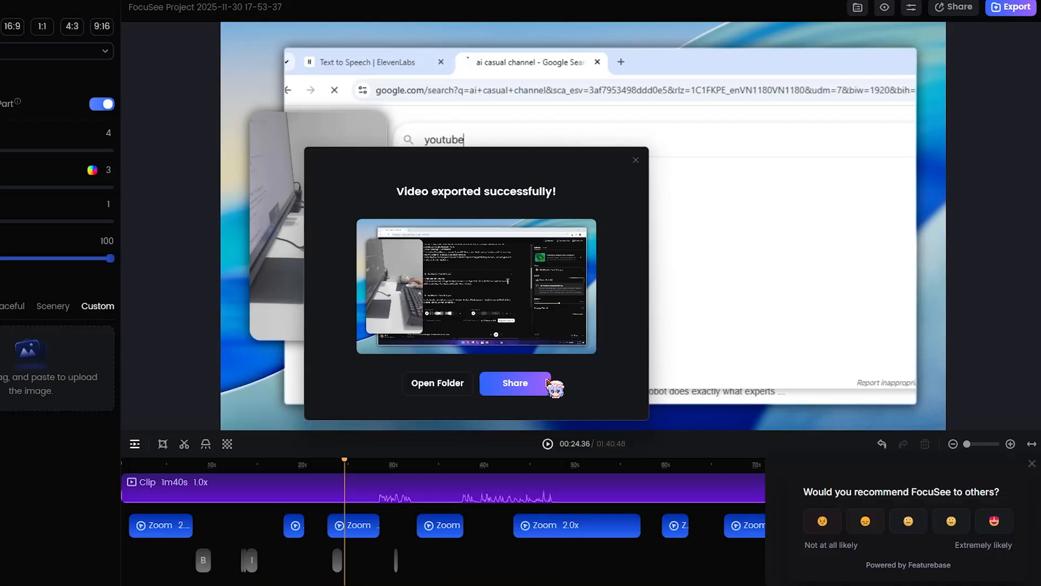
left_click(548, 383)
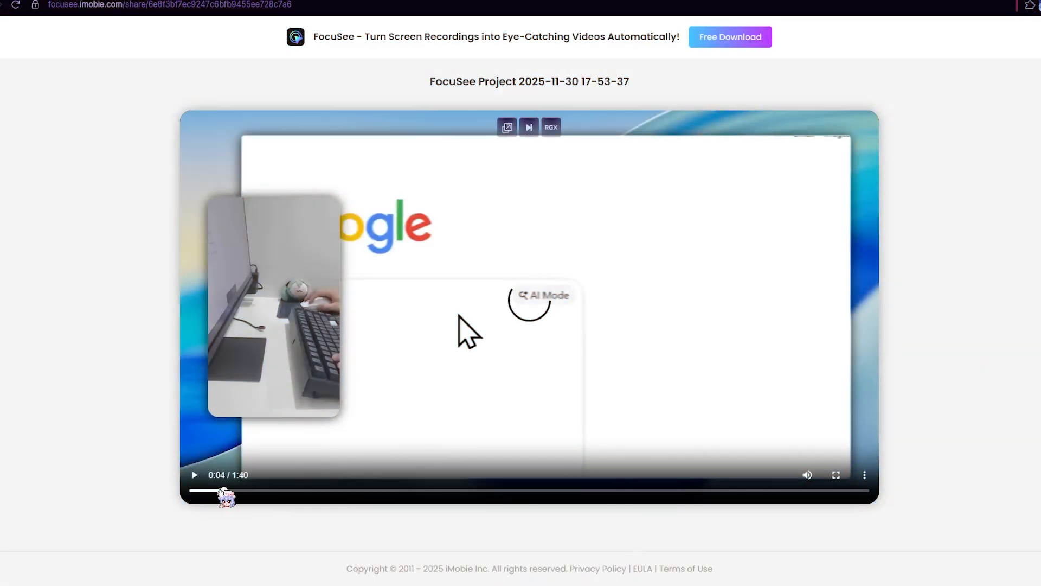
left_click_drag(220, 491, 190, 491)
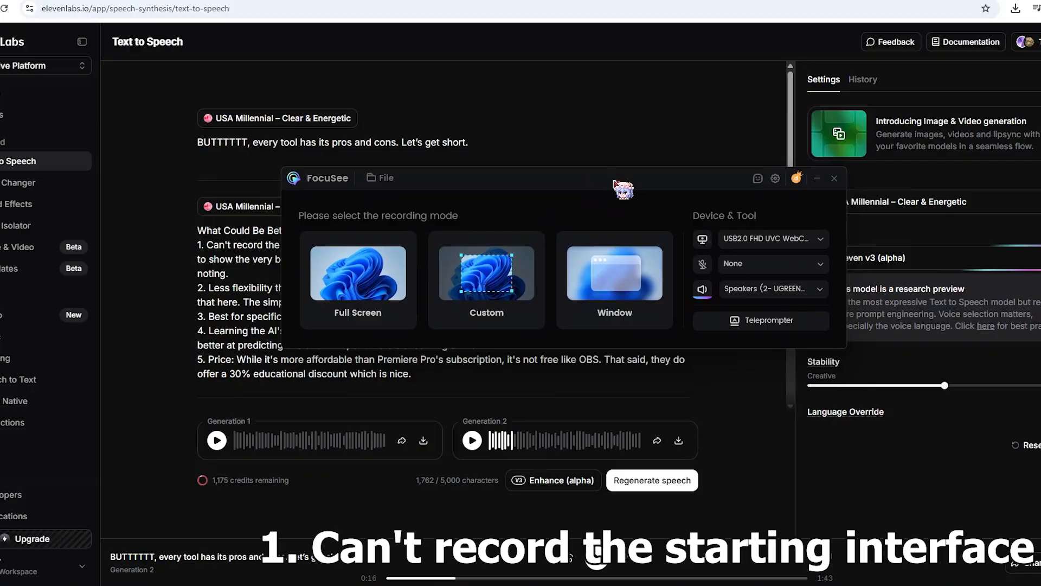
left_click(374, 322)
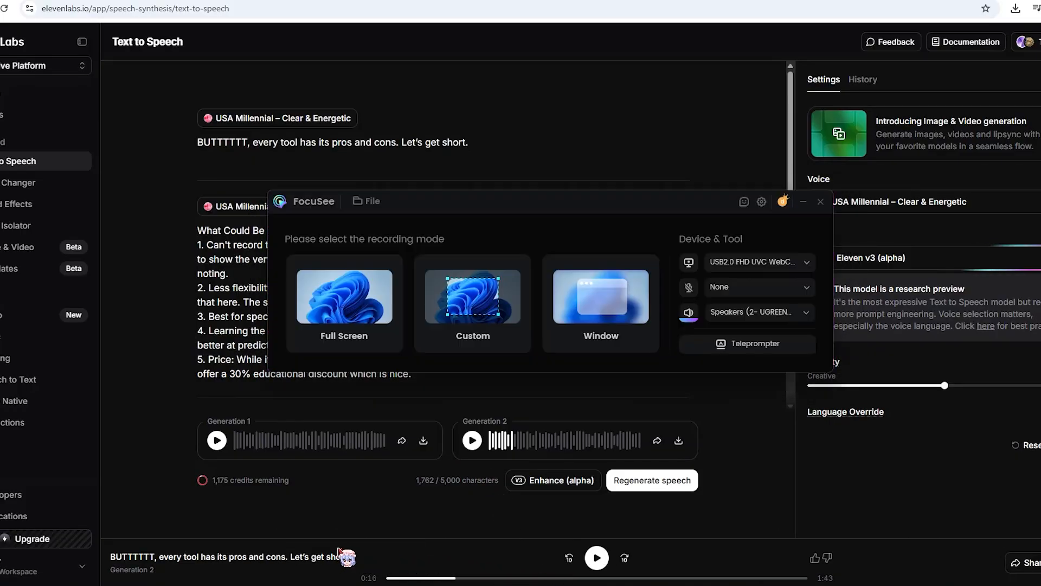
left_click(483, 313)
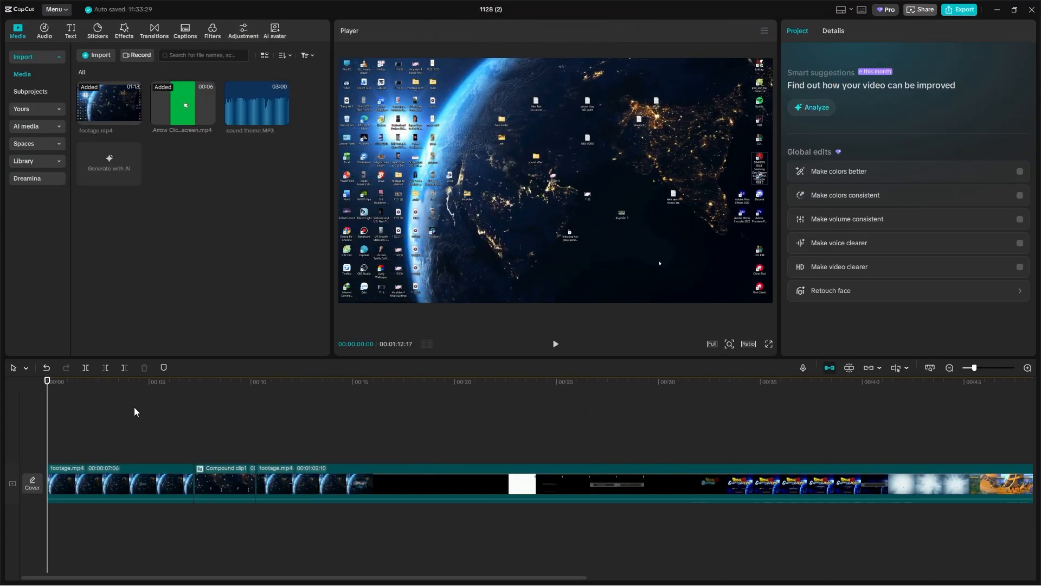
Switch to CapCut, scrub project 1128 (2) to 00:00:05:17 and select the first footage.mp4 clip
left_click_drag(99, 388, 160, 395)
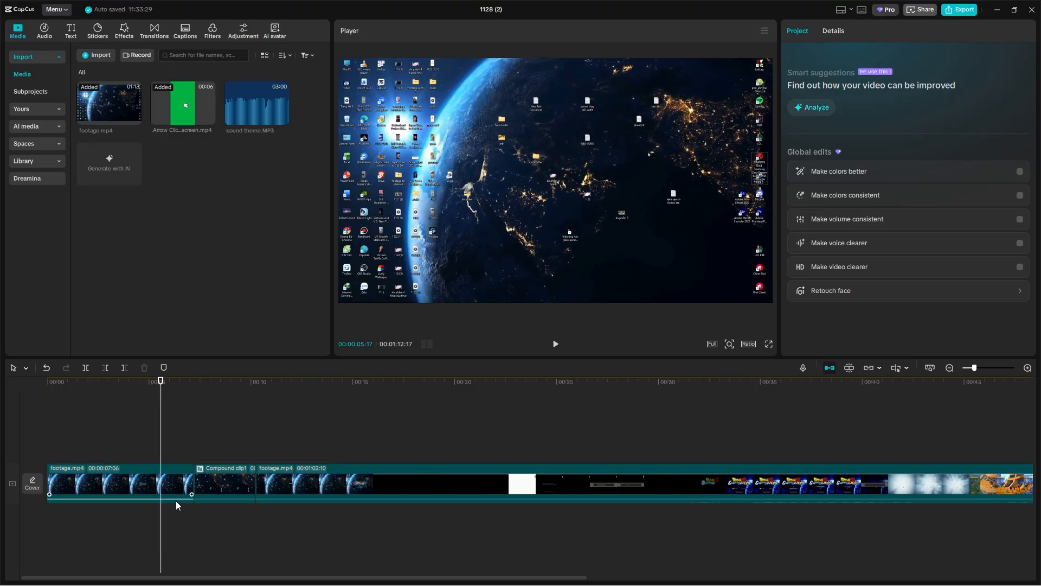
left_click(167, 484)
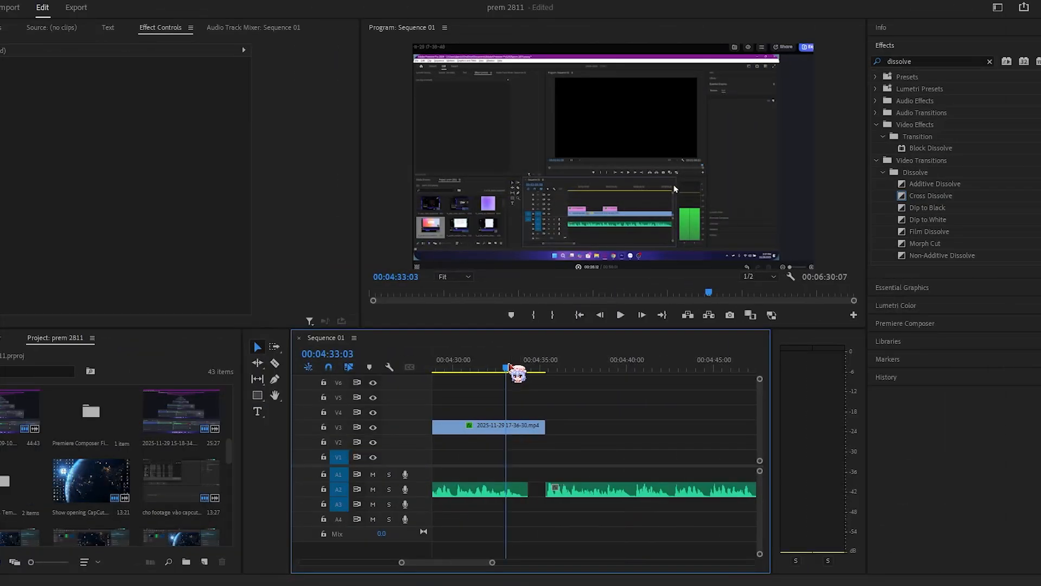
Switch to Premiere Pro, play Sequence 01 from the start and look through Effects and Essential Graphics
left_click_drag(521, 367, 380, 365)
key("space")
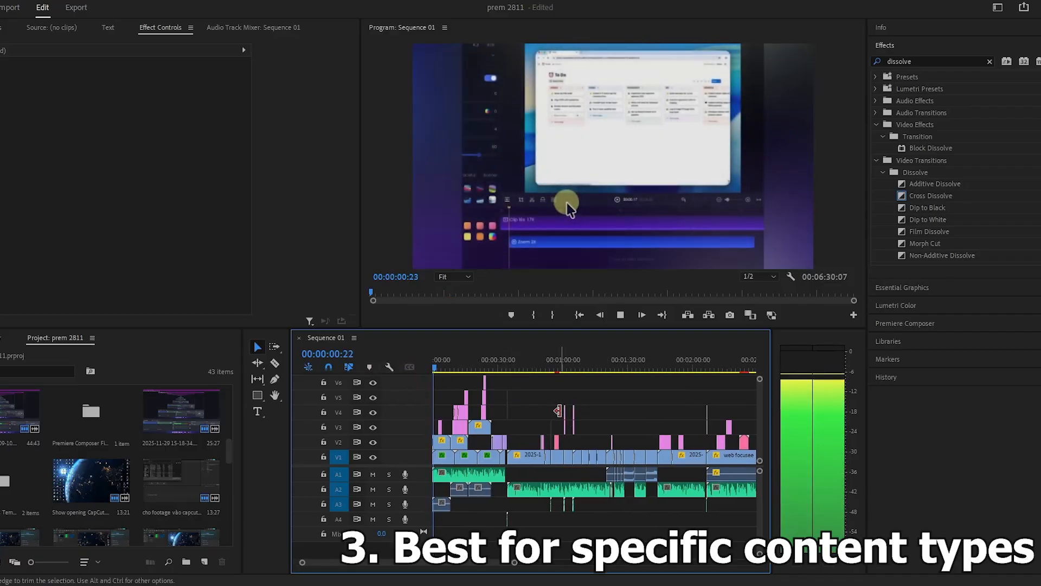
left_click(899, 51)
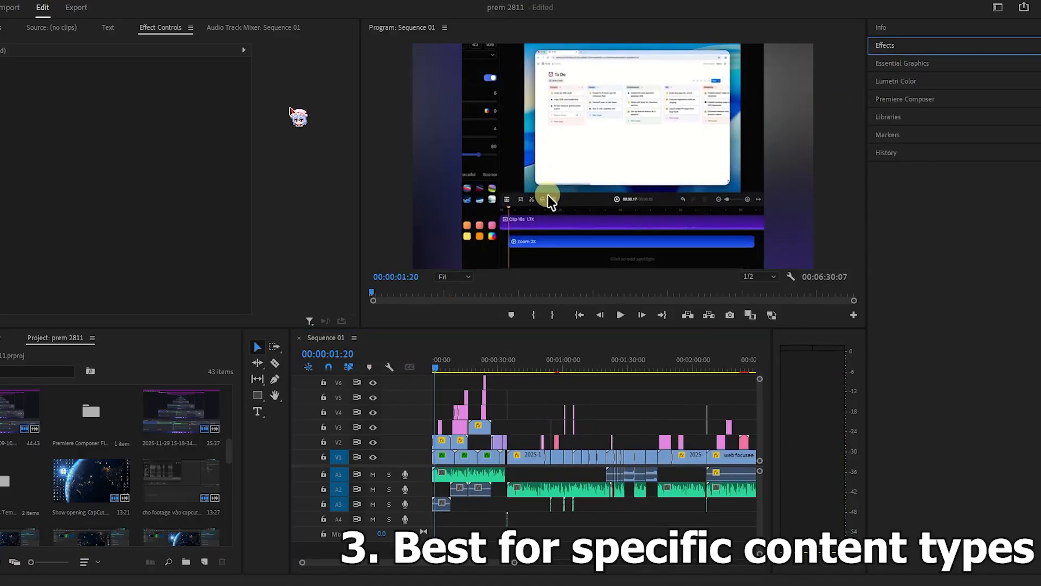
left_click(917, 45)
left_click(916, 63)
left_click(914, 64)
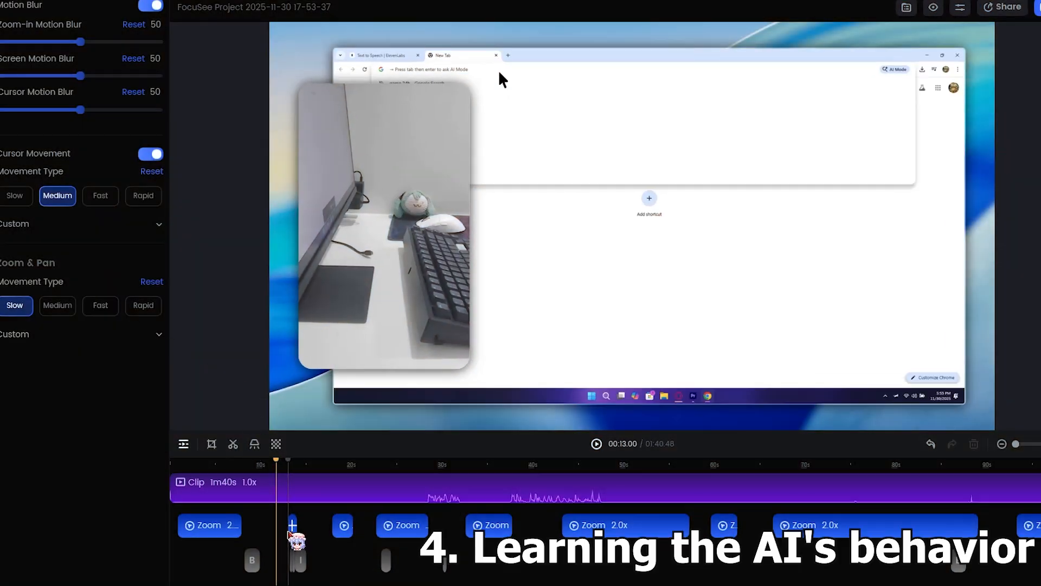
Add a 2.0x manual zoom at about 00:11.41 focused on the browser's upper-left area, lengthen it and preview it in FocuSee
left_click(281, 525)
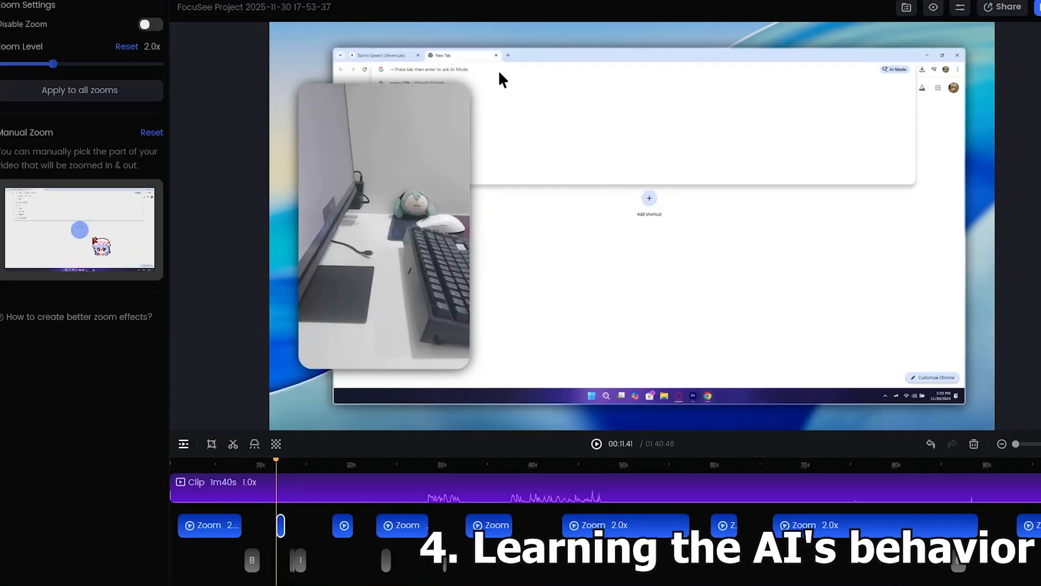
left_click(31, 192)
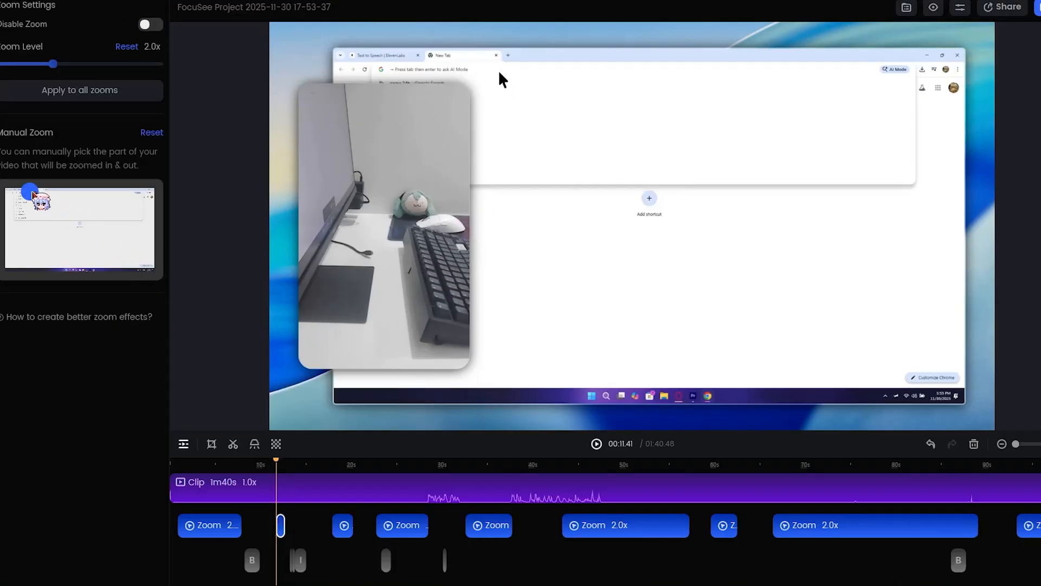
left_click(284, 524)
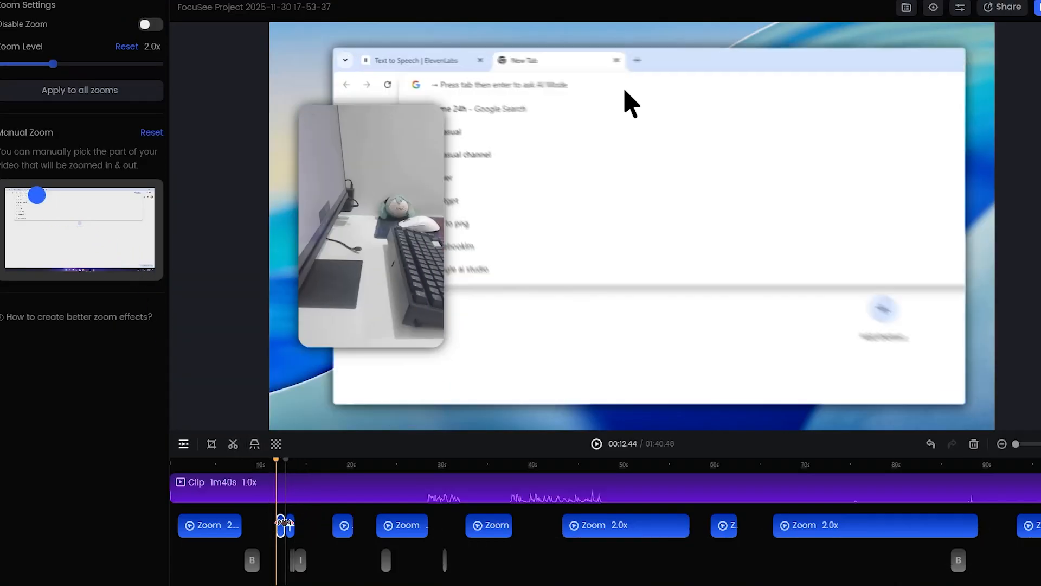
left_click_drag(285, 523, 296, 523)
left_click_drag(297, 461, 276, 465)
left_click(596, 444)
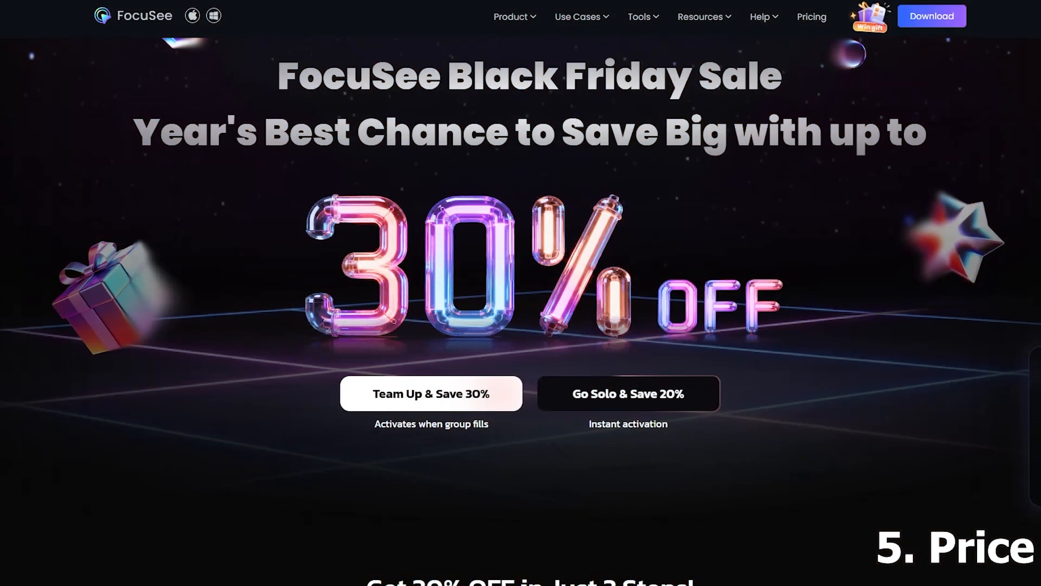
Read through the Black Friday sale page on the FocuSee website for the discount options and steps
scroll(520, 293, "down", 3)
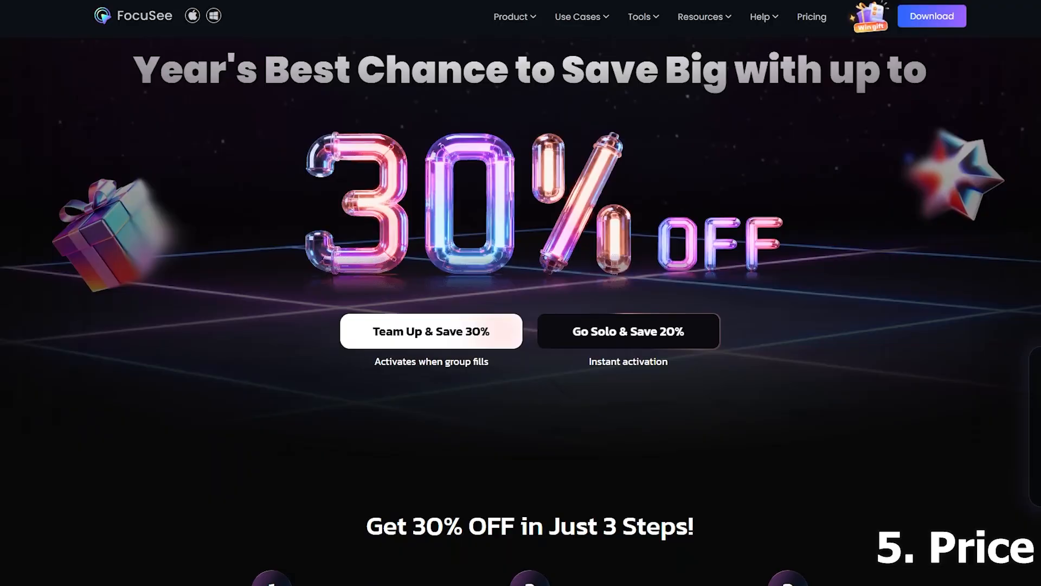
scroll(520, 293, "down", 4)
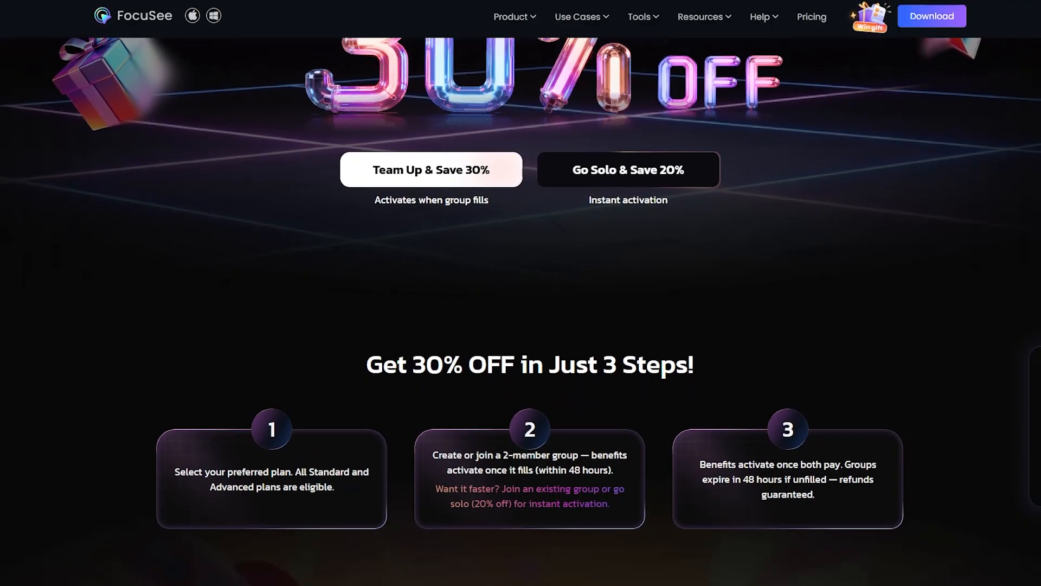
scroll(521, 293, "down", 5)
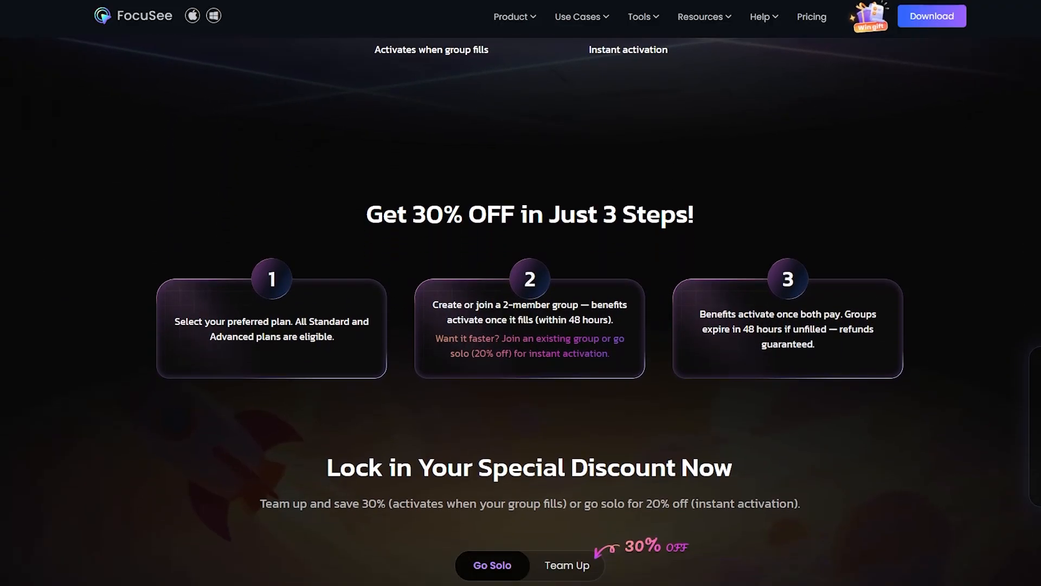
Examine the sale page's discounted Standard and Advanced plans, the joinable group deals and the FocuSee AI feature overview
scroll(520, 293, "down", 1)
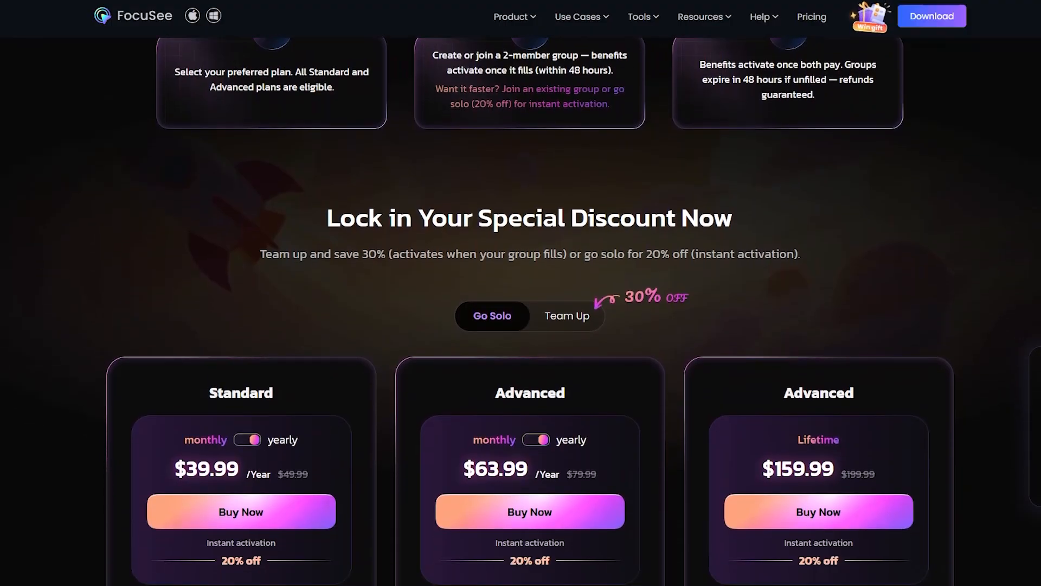
scroll(521, 293, "down", 2)
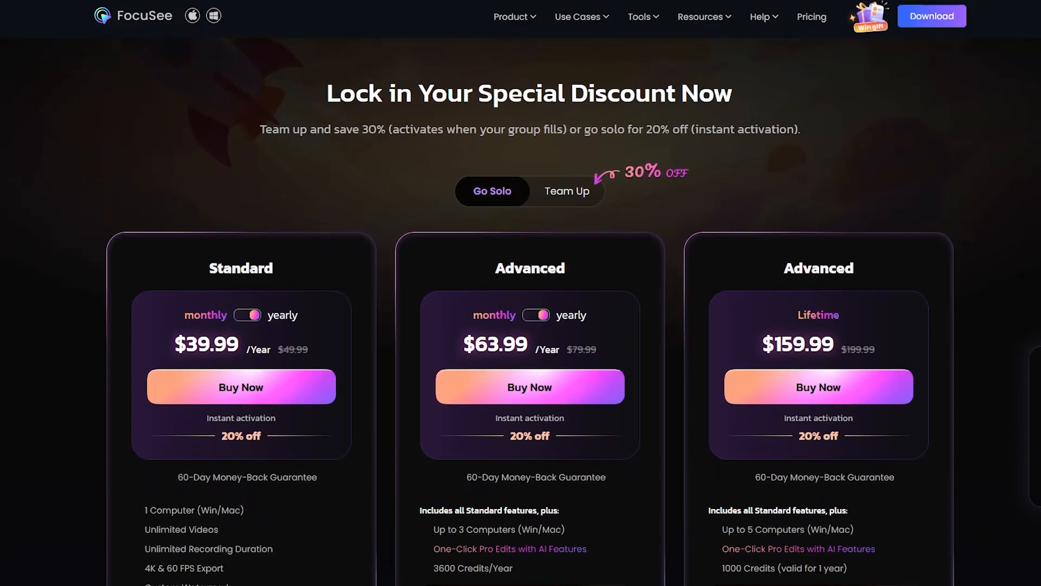
scroll(521, 293, "down", 2)
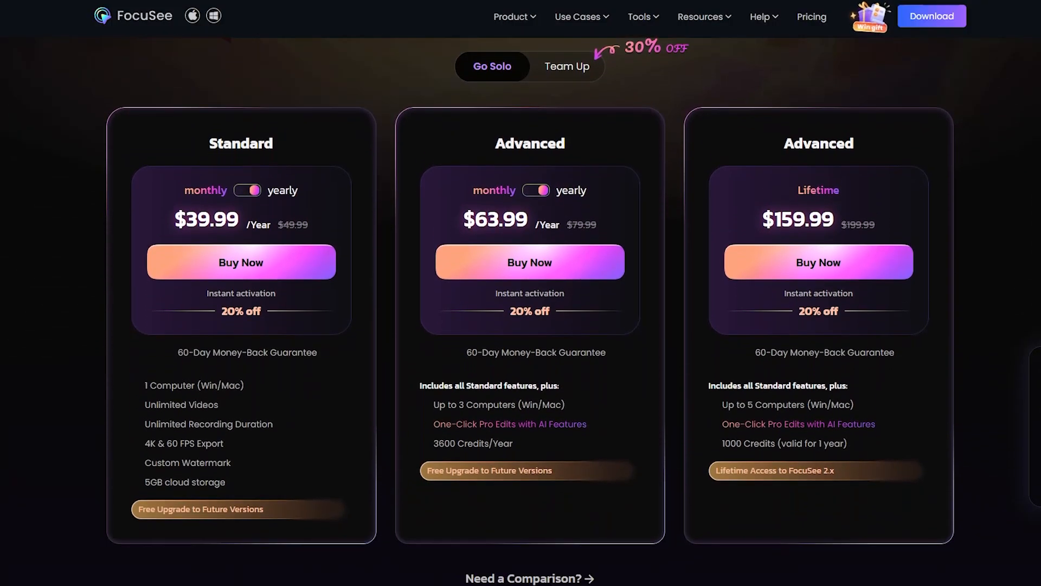
scroll(520, 293, "down", 1)
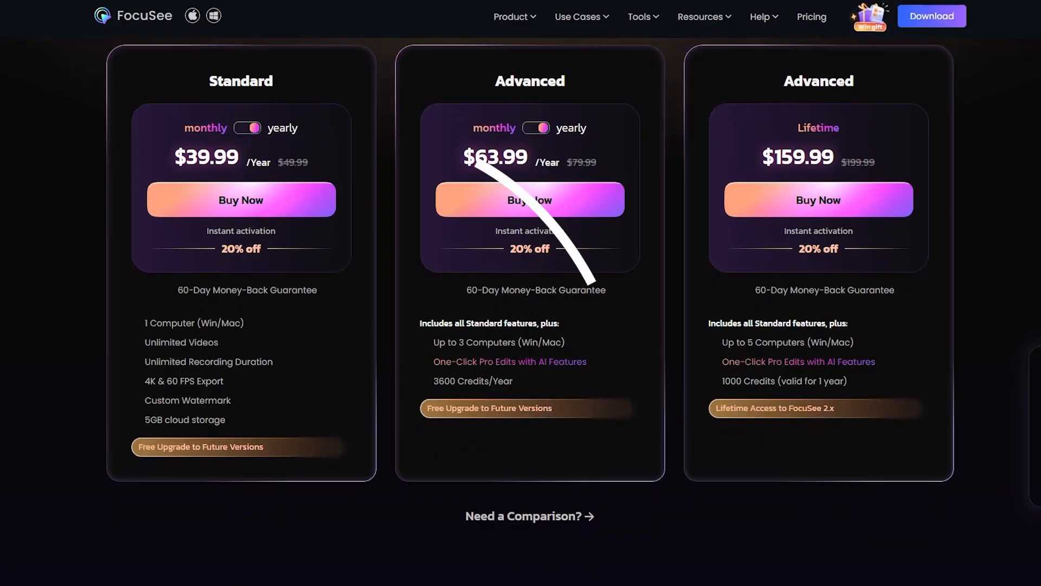
scroll(521, 293, "down", 6)
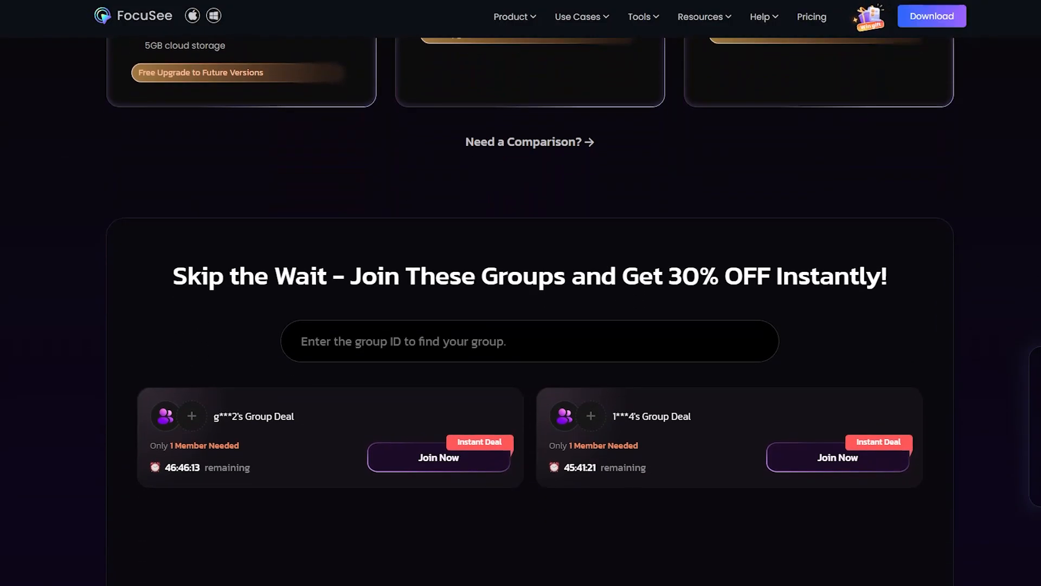
scroll(520, 293, "down", 8)
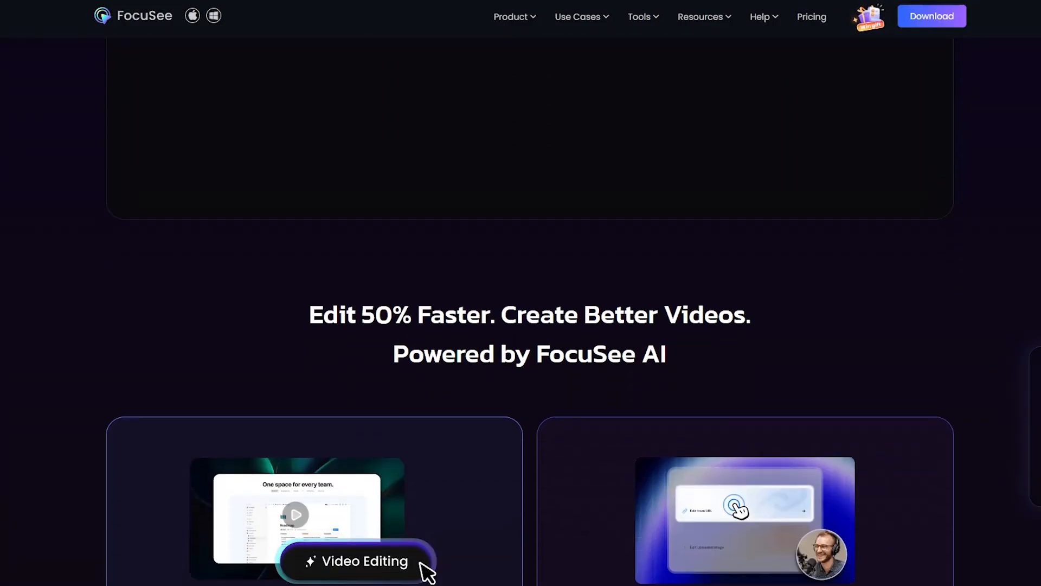
scroll(520, 293, "down", 5)
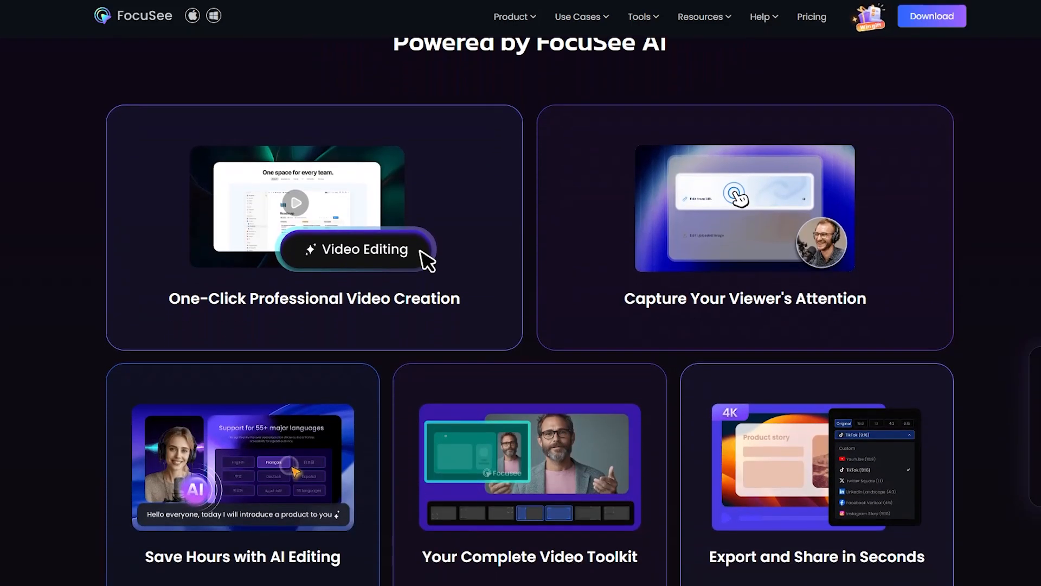
scroll(521, 293, "down", 5)
Review the group deals, plan prices and discount steps again, going back up to the Black Friday sale banner
scroll(521, 293, "up", 6)
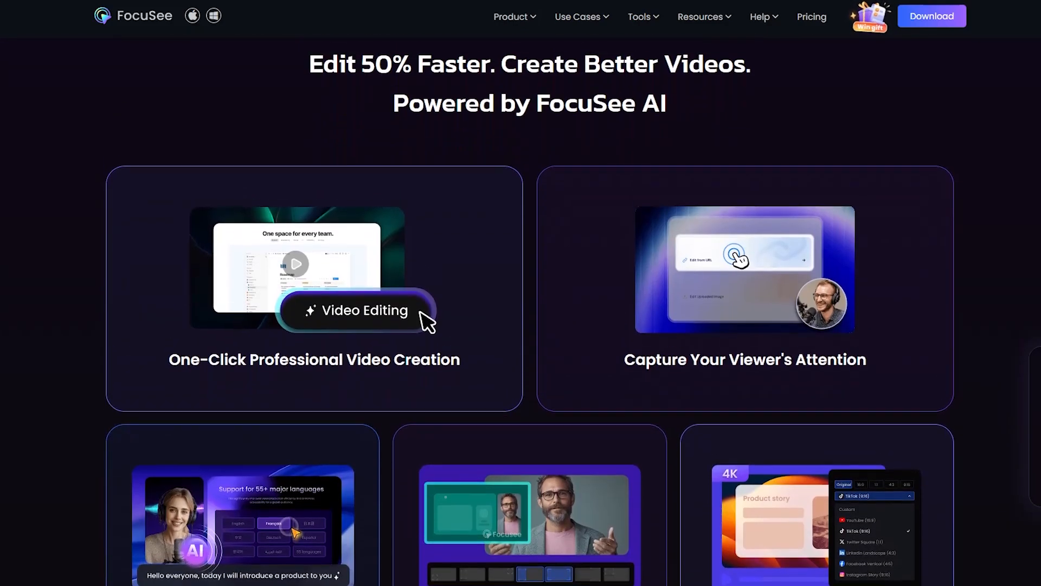
scroll(521, 293, "up", 2)
scroll(521, 293, "up", 2)
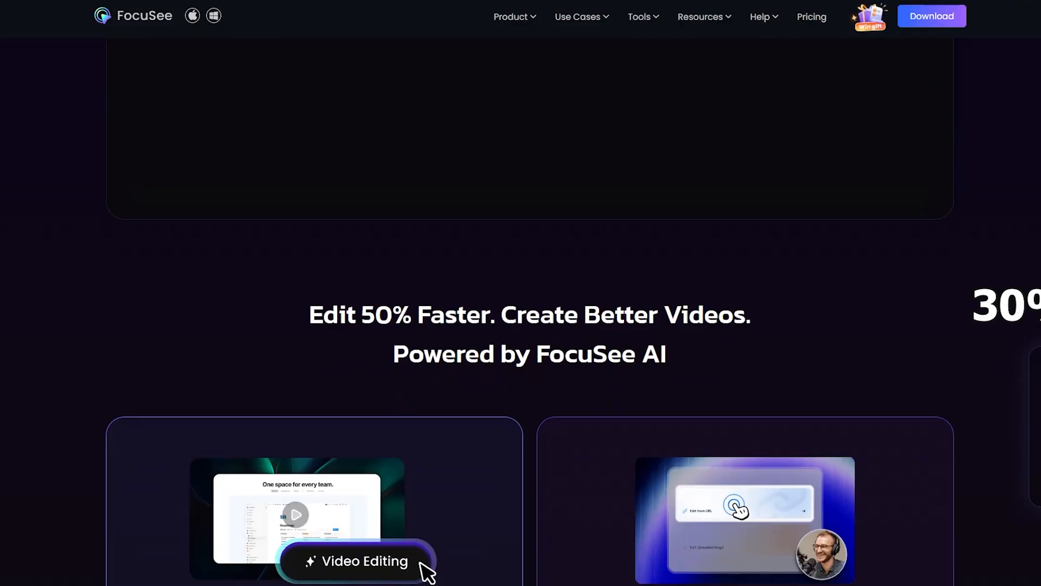
scroll(521, 293, "up", 5)
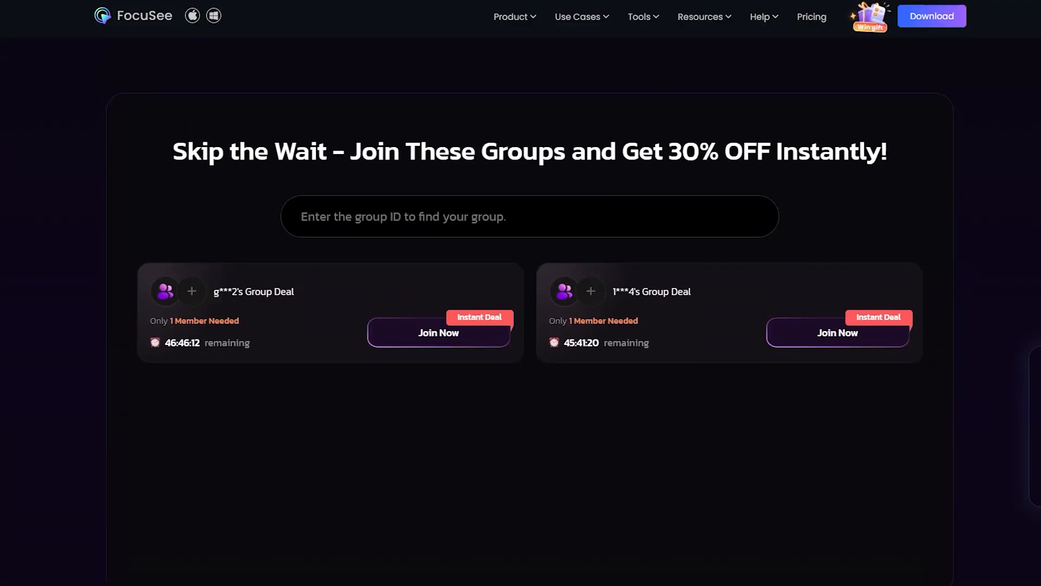
scroll(521, 292, "up", 2)
scroll(521, 293, "up", 5)
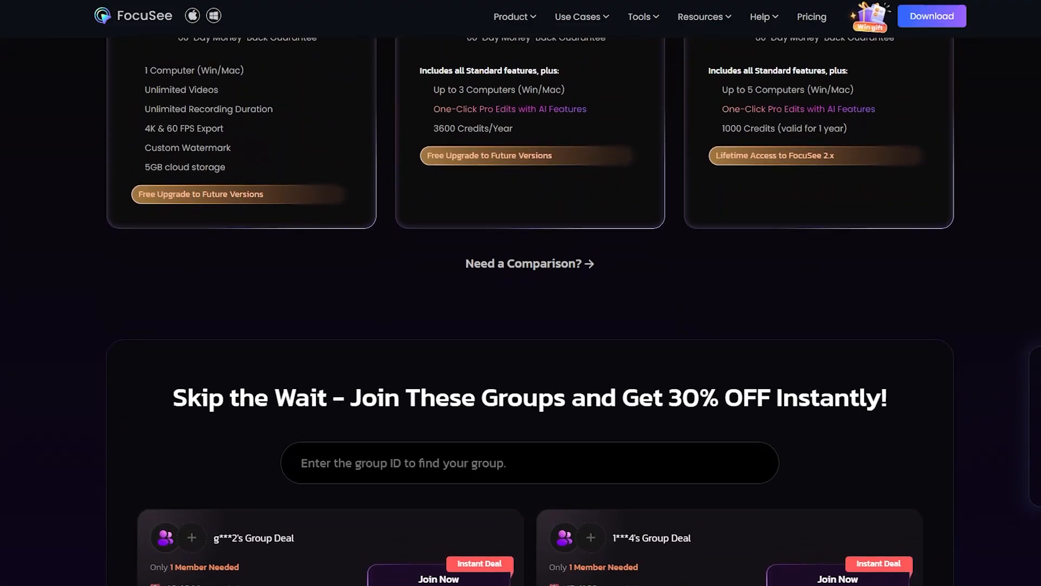
scroll(521, 293, "up", 1)
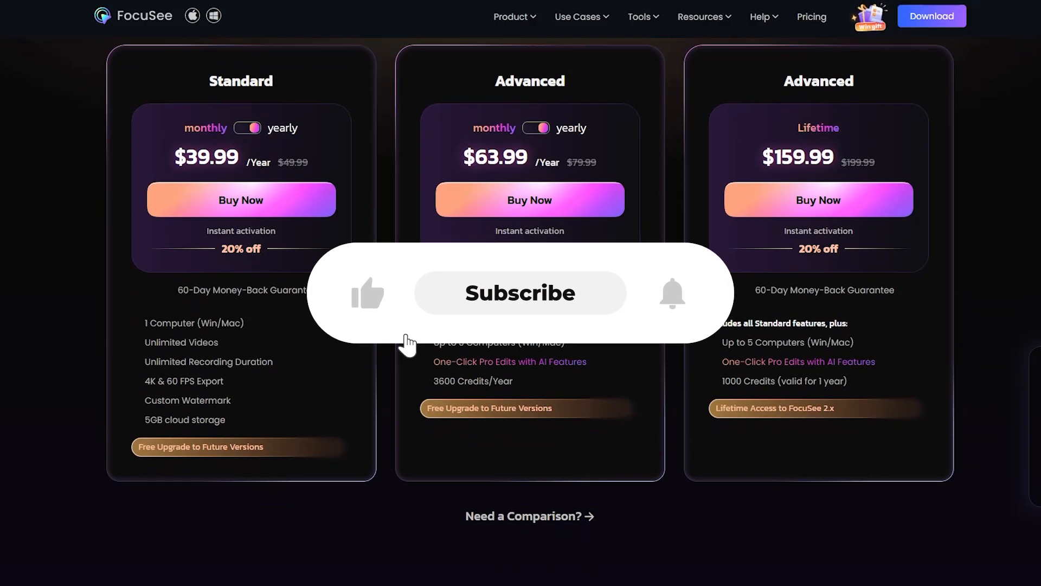
scroll(521, 293, "up", 1)
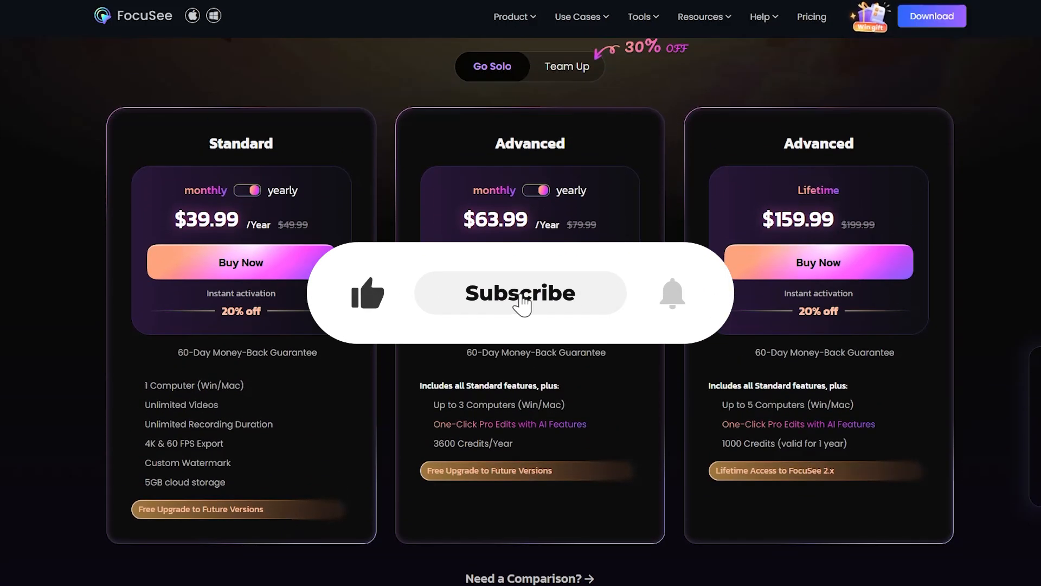
scroll(521, 292, "up", 1)
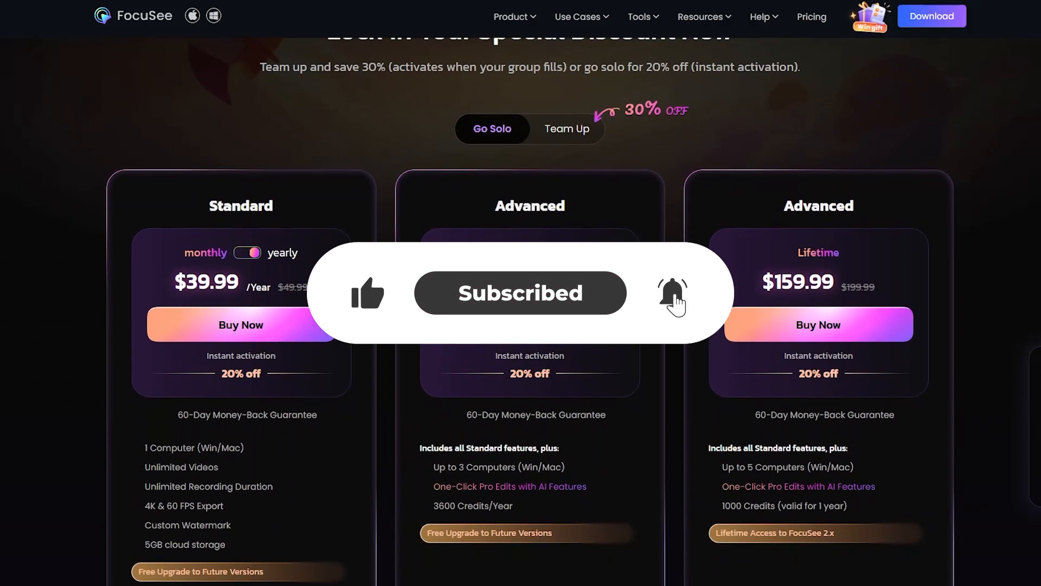
scroll(520, 293, "up", 1)
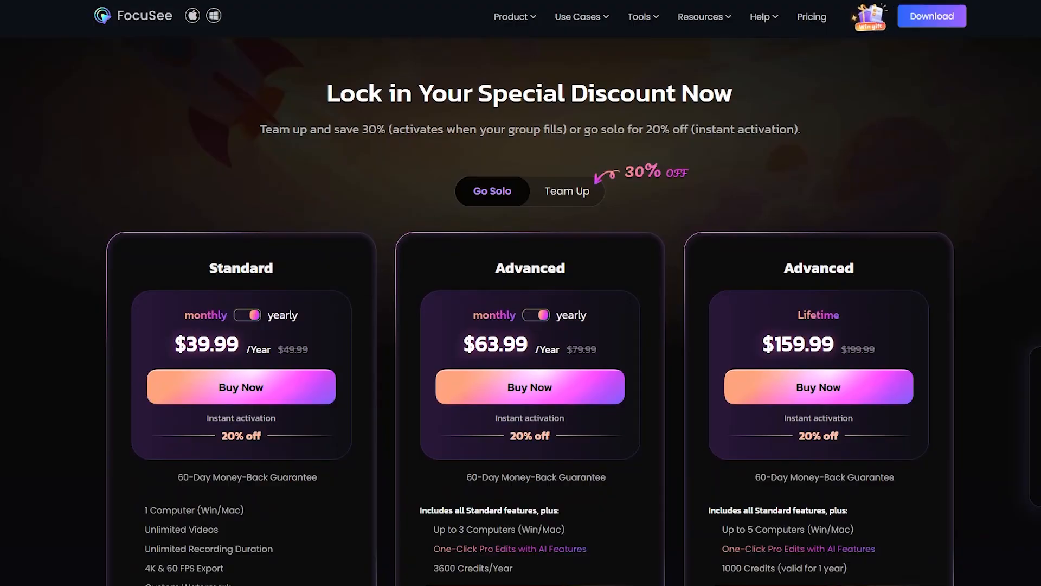
scroll(521, 293, "up", 2)
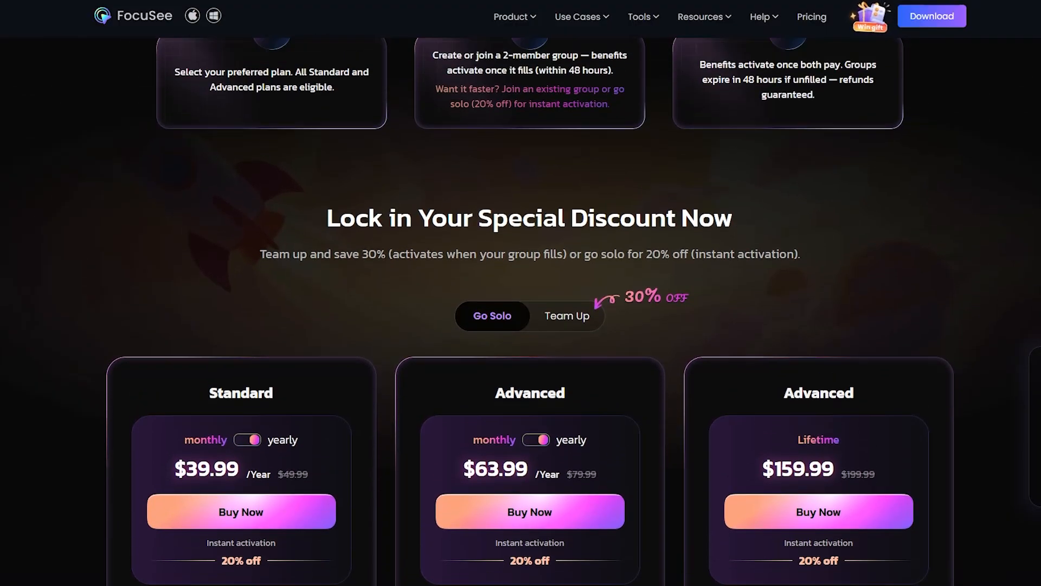
scroll(521, 293, "up", 3)
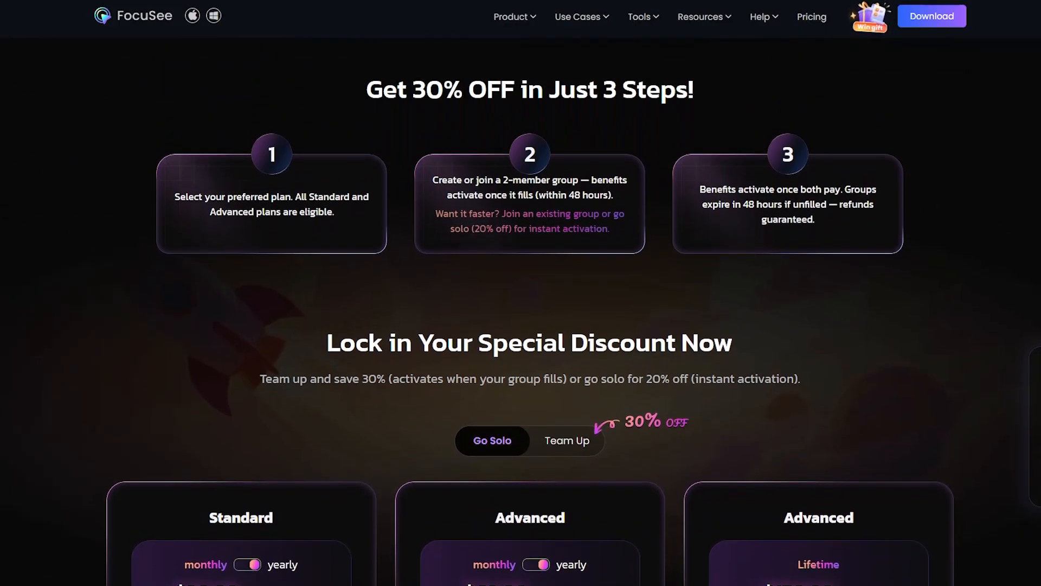
scroll(521, 293, "up", 2)
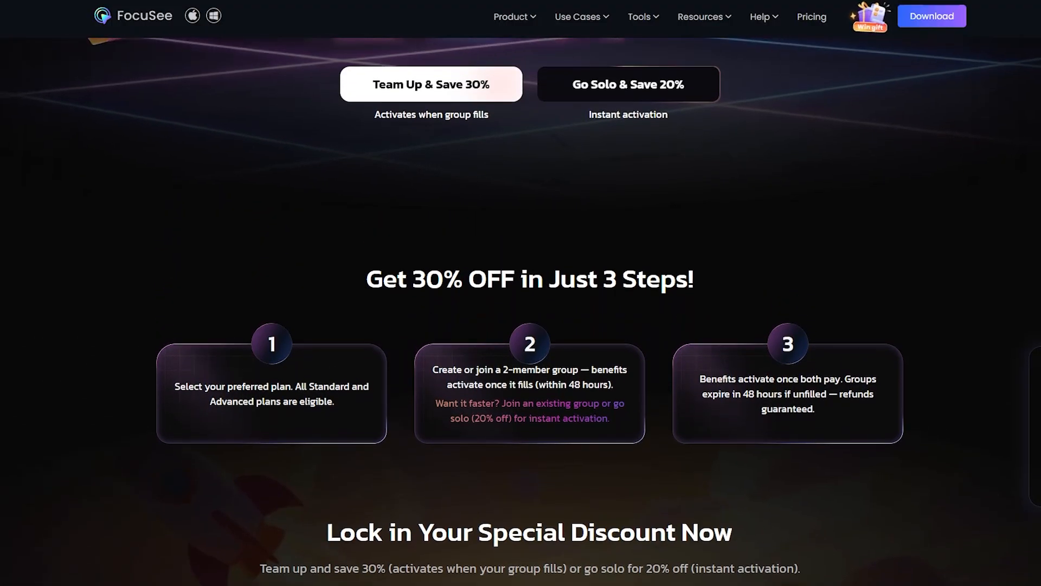
scroll(520, 293, "up", 2)
scroll(521, 292, "up", 2)
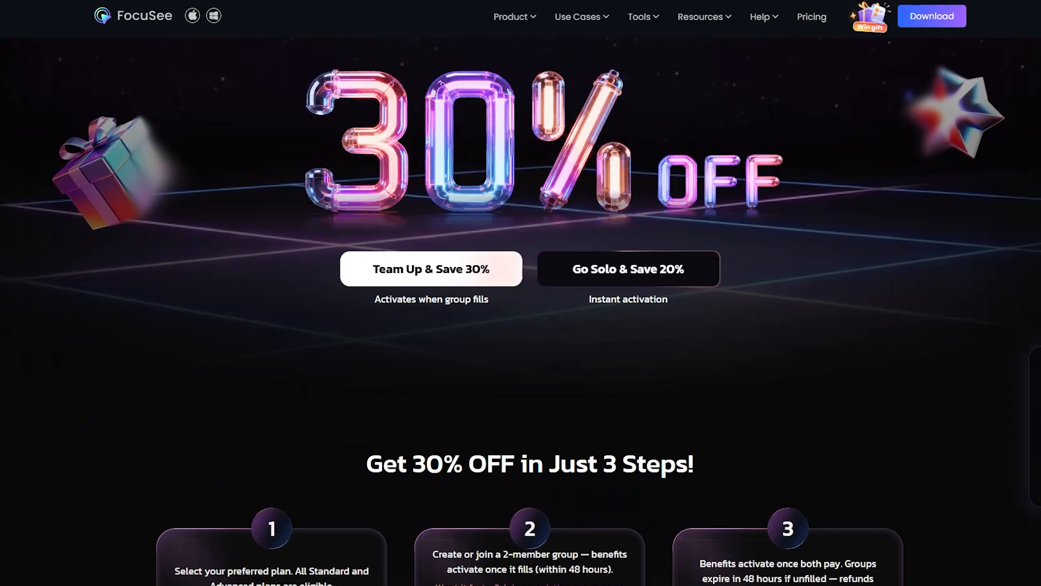
scroll(521, 292, "up", 1)
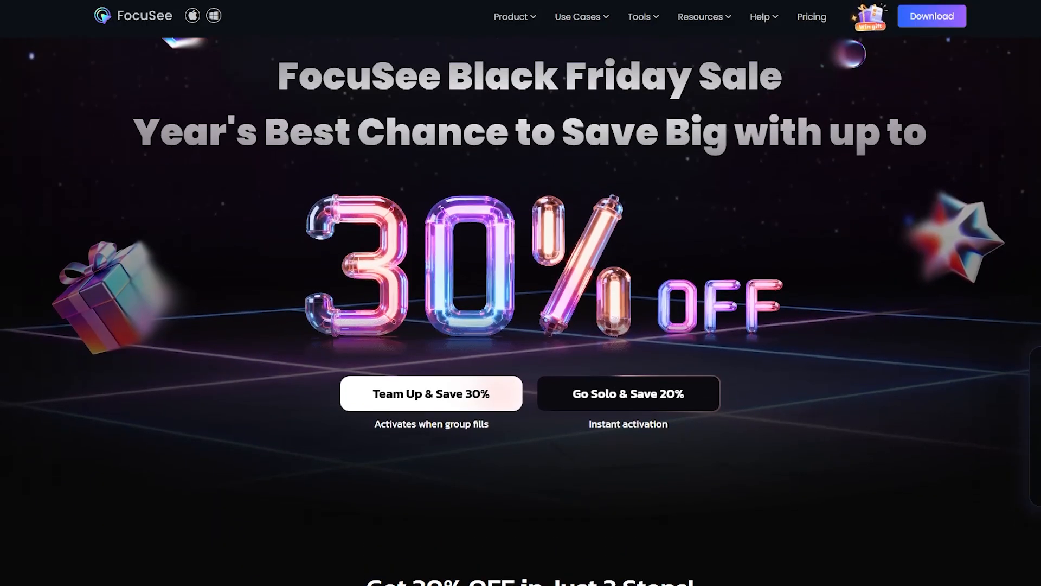
scroll(521, 293, "up", 2)
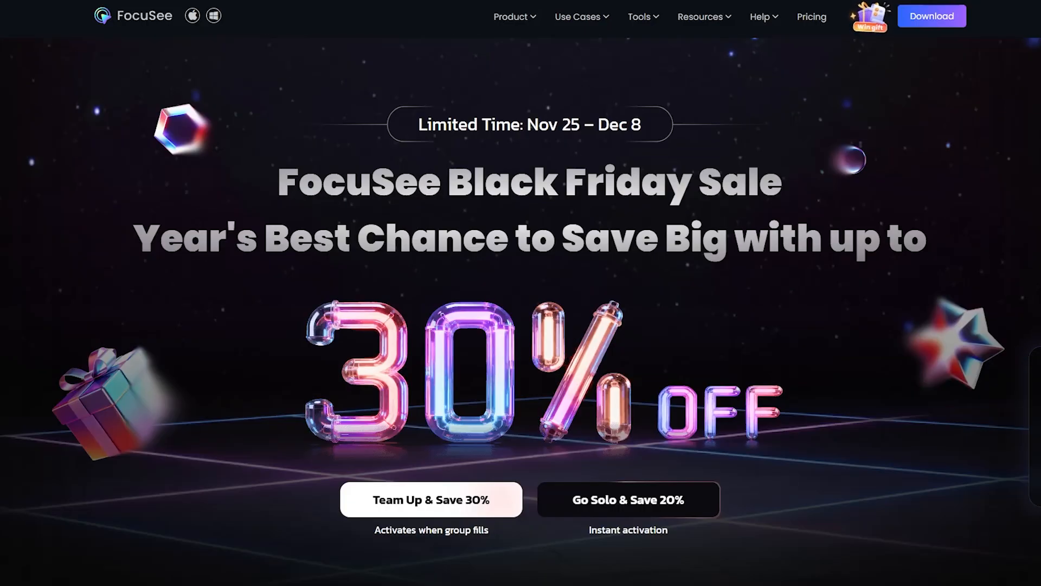